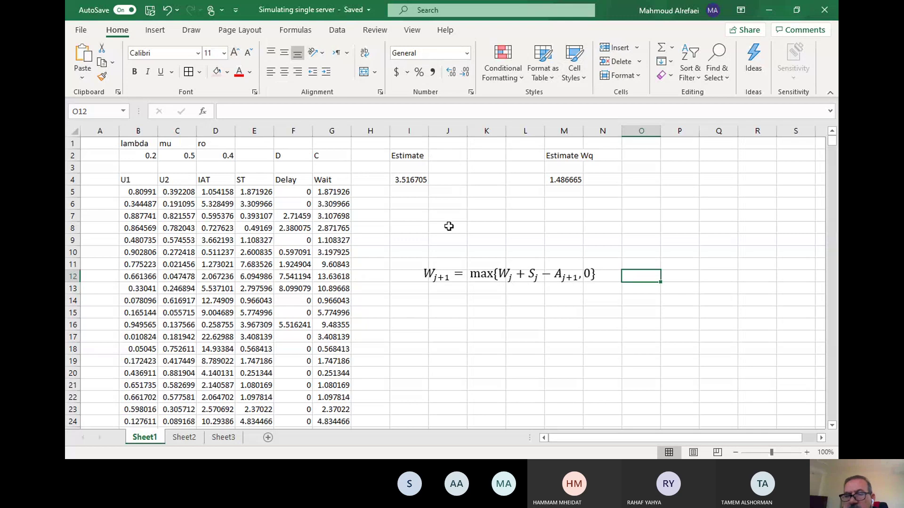
Step: Examine the U1, U2 and IAT columns, checking the random-number and interarrival-time formulas in their first rows
{"action": "left_click", "coordinate": [131, 179]}
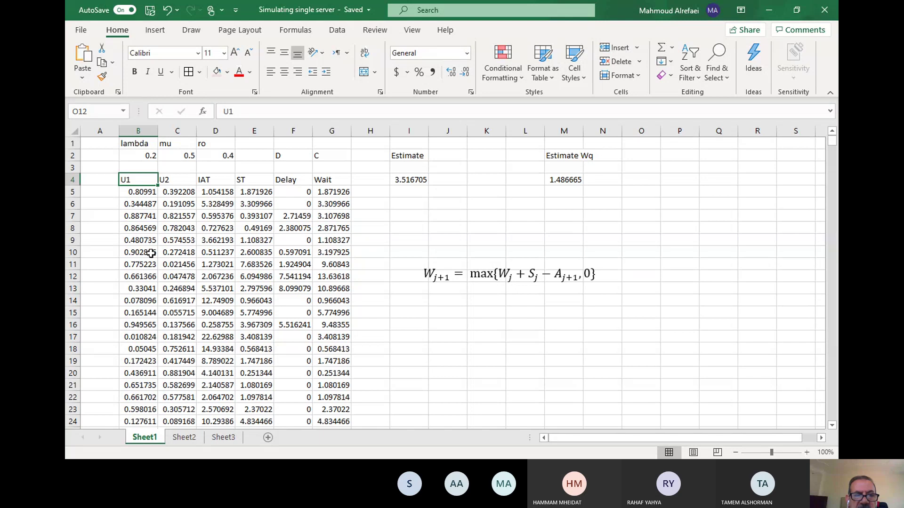
{"action": "left_click", "coordinate": [138, 191]}
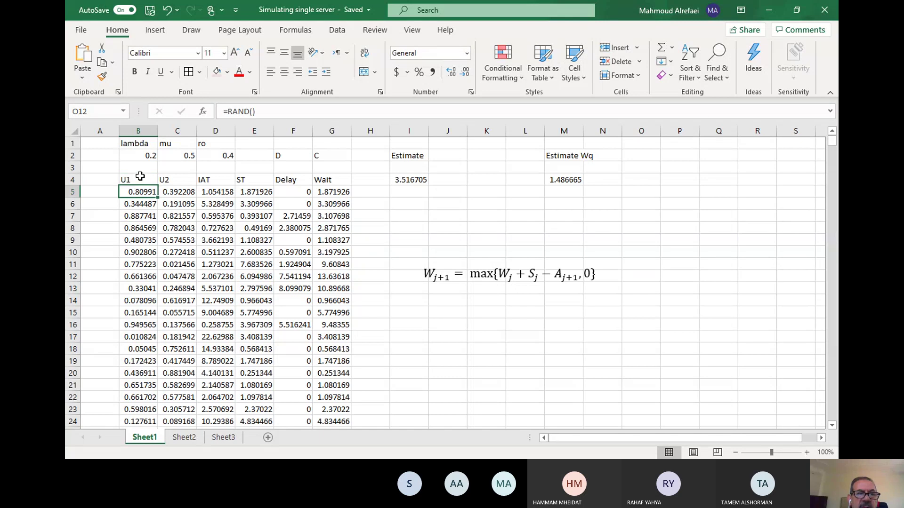
{"action": "left_click_drag", "start_coordinate": [140, 177], "coordinate": [136, 385]}
{"action": "left_click_drag", "start_coordinate": [181, 179], "coordinate": [179, 397]}
{"action": "left_click_drag", "start_coordinate": [210, 179], "coordinate": [220, 396]}
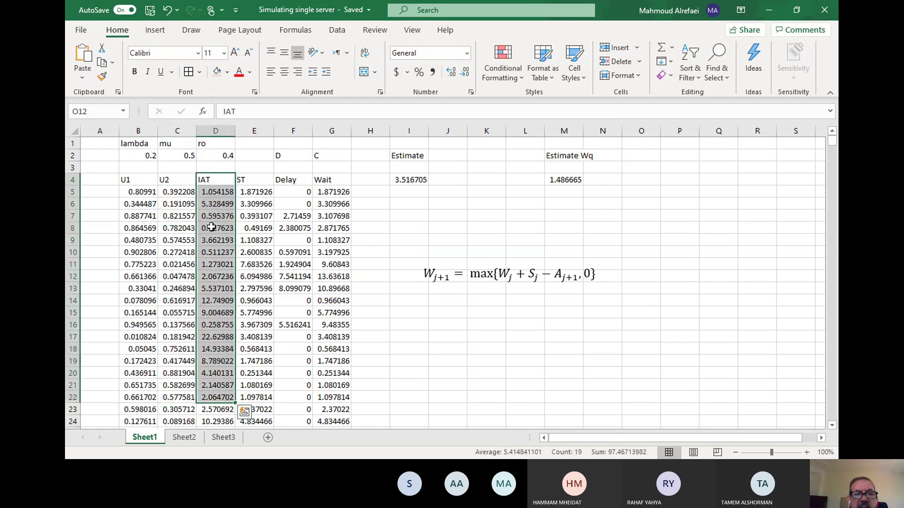
{"action": "left_click", "coordinate": [212, 228]}
{"action": "left_click_drag", "start_coordinate": [210, 180], "coordinate": [217, 203]}
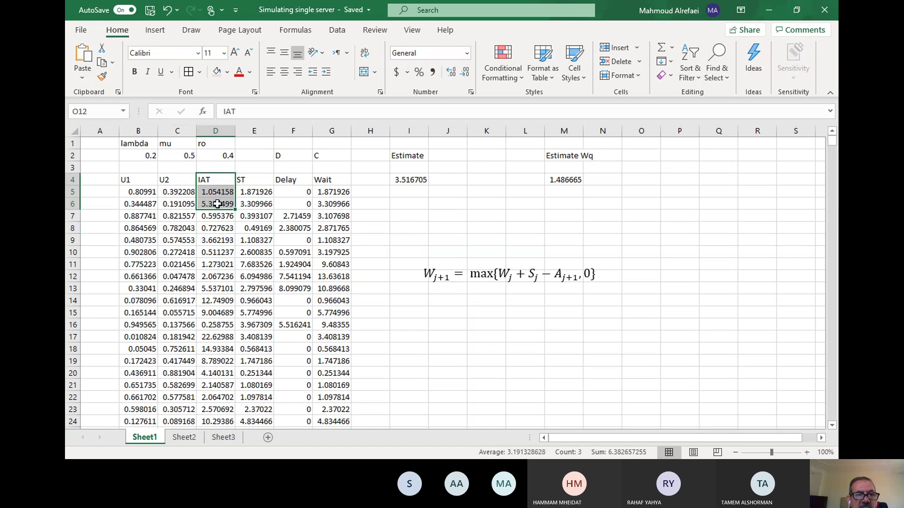
{"action": "left_click", "coordinate": [217, 191]}
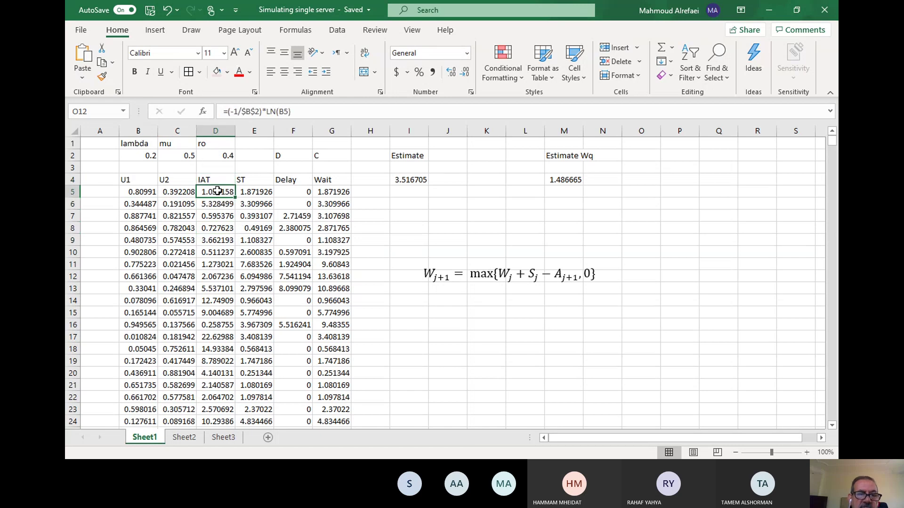
{"action": "left_click", "coordinate": [217, 204]}
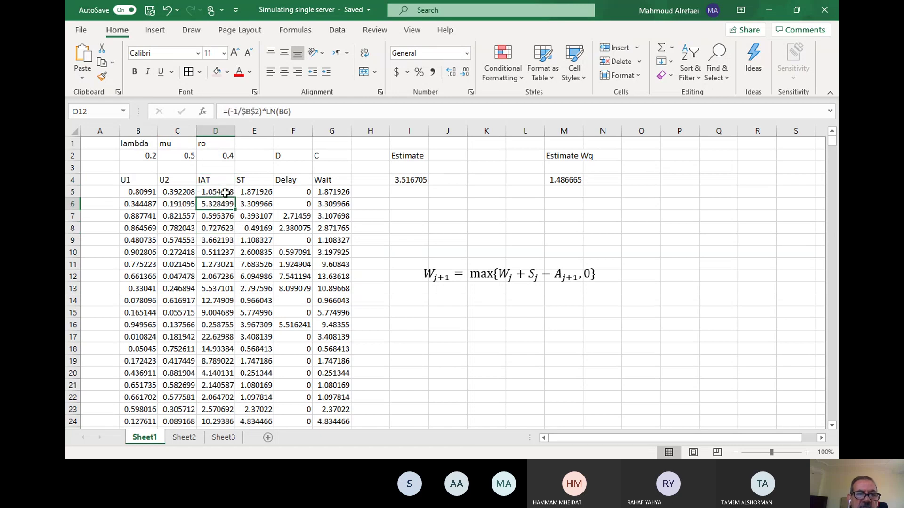
{"action": "left_click", "coordinate": [226, 192]}
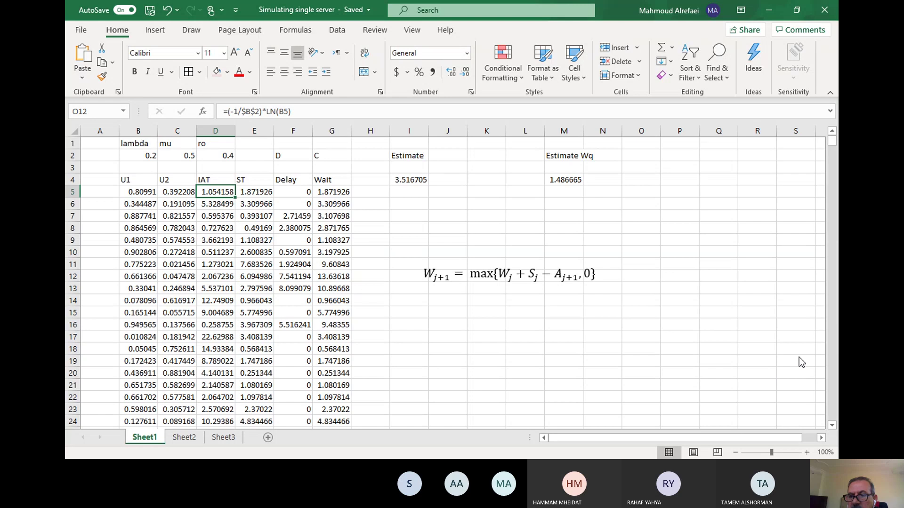
Step: Add borders around all cells of the simulation table in B4:G20
{"action": "left_click", "coordinate": [807, 452]}
{"action": "left_click", "coordinate": [807, 452]}
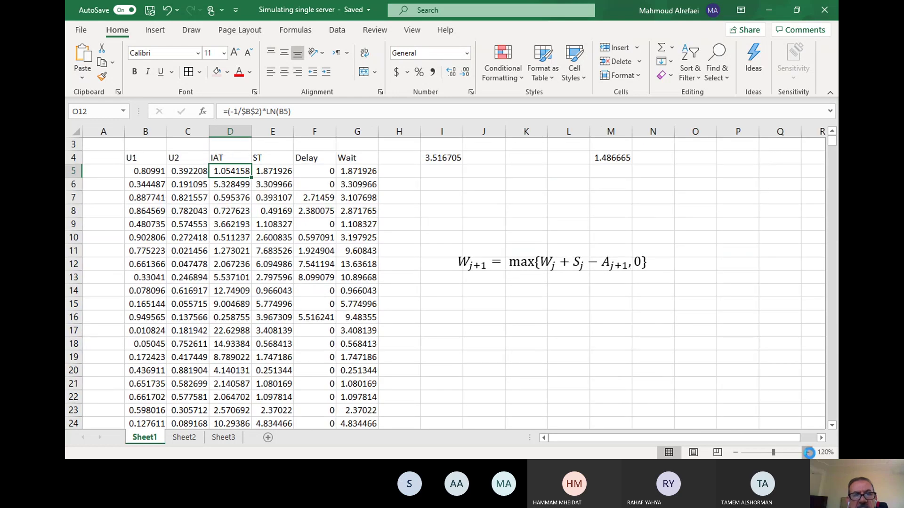
{"action": "left_click_drag", "start_coordinate": [141, 190], "coordinate": [375, 423]}
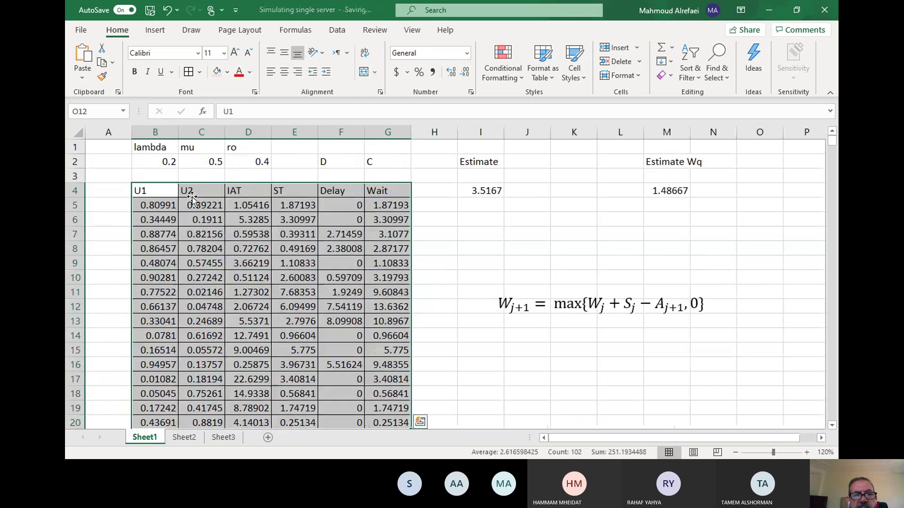
Step: Shade the table's header row B4:G4 with a light red fill
{"action": "left_click_drag", "start_coordinate": [153, 191], "coordinate": [391, 192]}
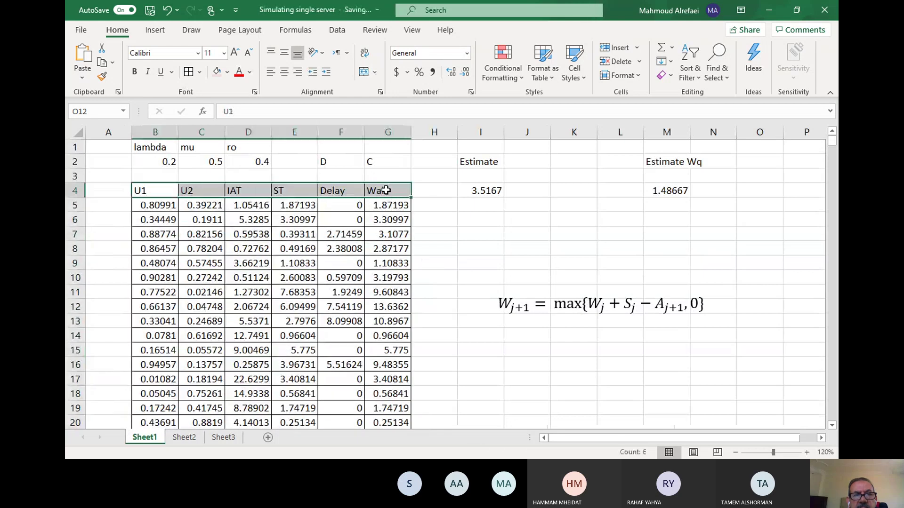
{"action": "left_click", "coordinate": [218, 76]}
{"action": "left_click", "coordinate": [202, 192]}
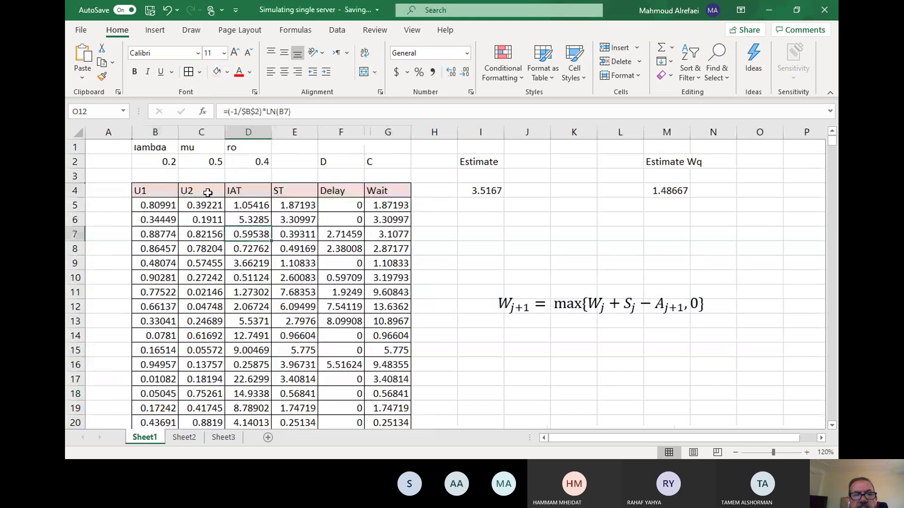
Step: Shade the IAT column from D4 down to row 23 with the same light red fill
{"action": "left_click_drag", "start_coordinate": [239, 191], "coordinate": [248, 423]}
{"action": "left_click", "coordinate": [217, 72]}
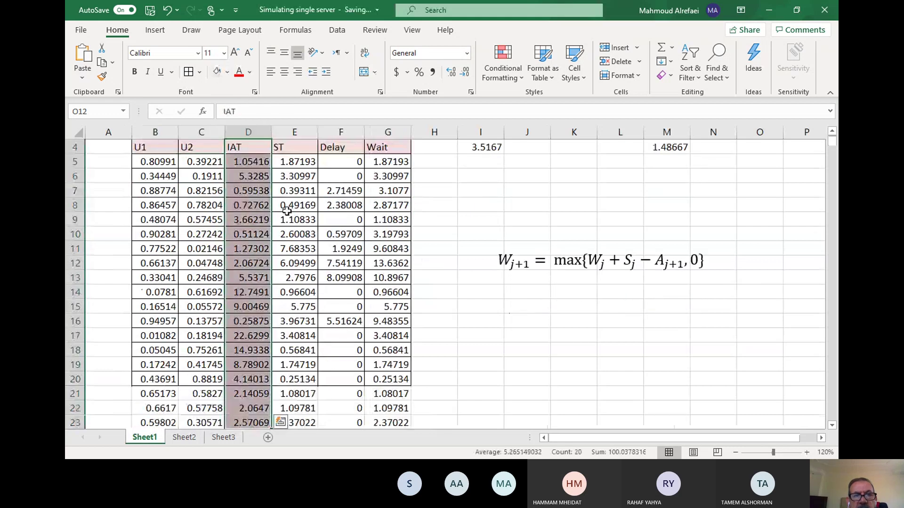
{"action": "left_click", "coordinate": [301, 235]}
Step: Shade the ST column E4:E20 with the lightest aqua theme fill
{"action": "scroll", "coordinate": [301, 235], "scroll_direction": "up", "scroll_amount": 1}
{"action": "scroll", "coordinate": [301, 236], "scroll_direction": "up", "scroll_amount": 1}
{"action": "left_click_drag", "start_coordinate": [294, 191], "coordinate": [300, 417]}
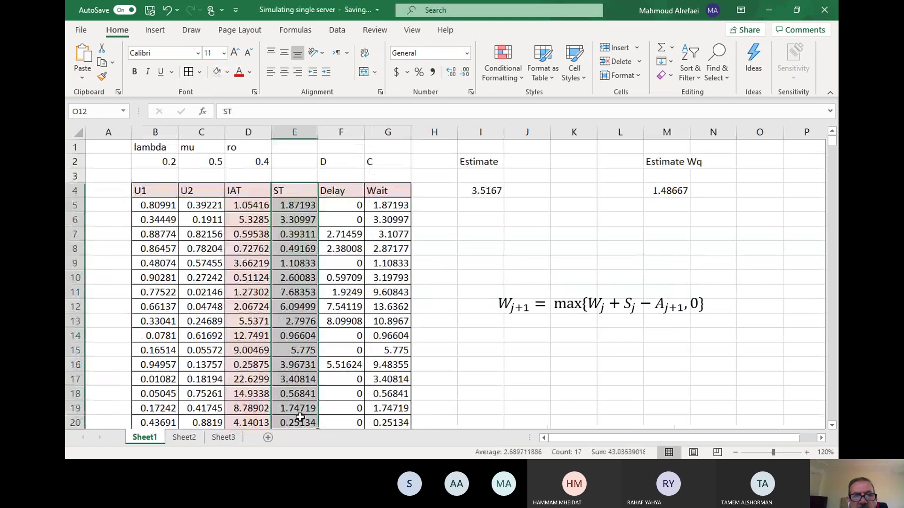
{"action": "left_click", "coordinate": [227, 72]}
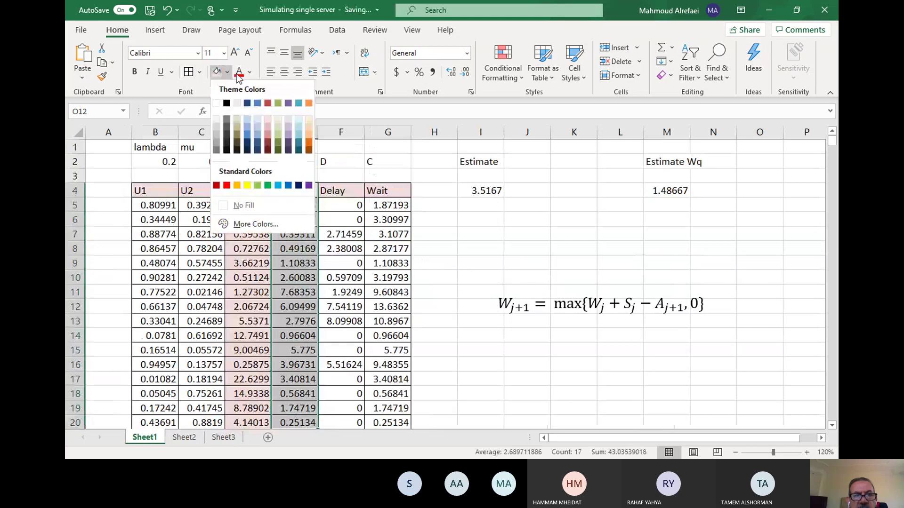
{"action": "left_click", "coordinate": [299, 117]}
{"action": "left_click", "coordinate": [341, 278]}
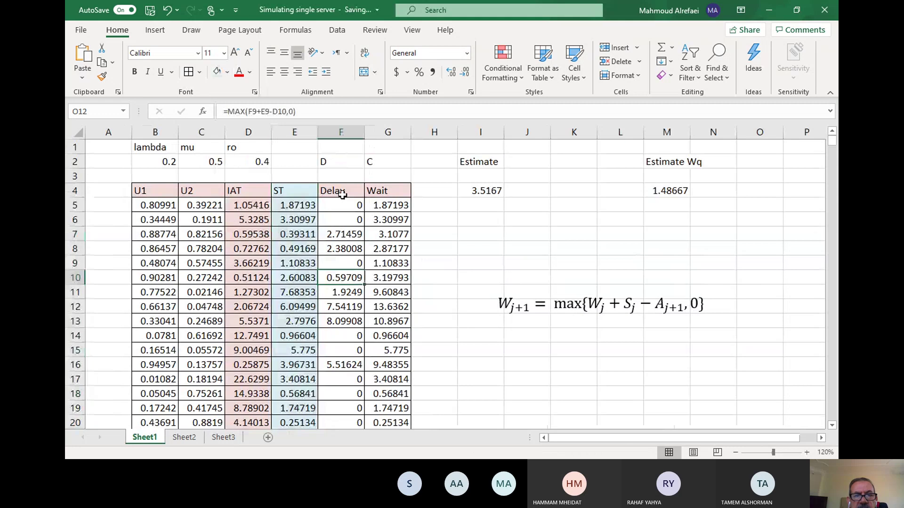
Step: Number the customers in column A by entering 1 and 2 in A5:A6 and extending the series down to row 22
{"action": "left_click", "coordinate": [248, 209]}
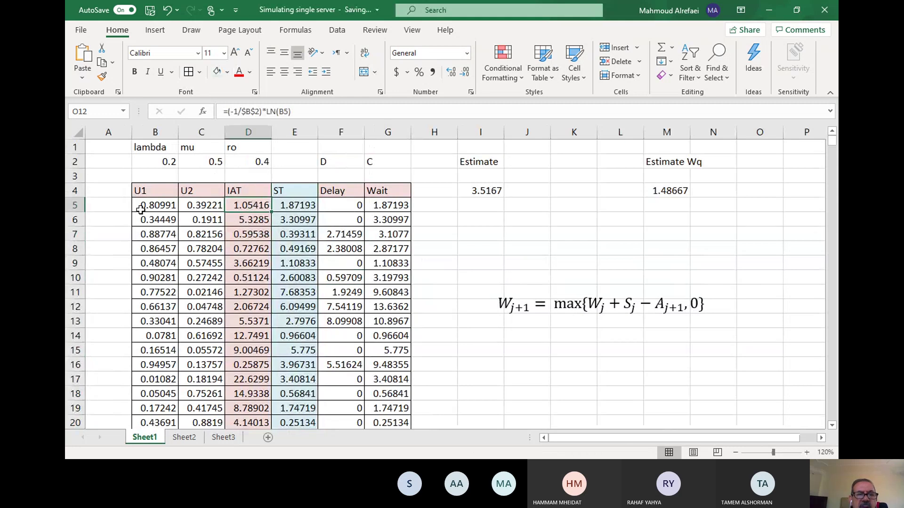
{"action": "left_click", "coordinate": [115, 208]}
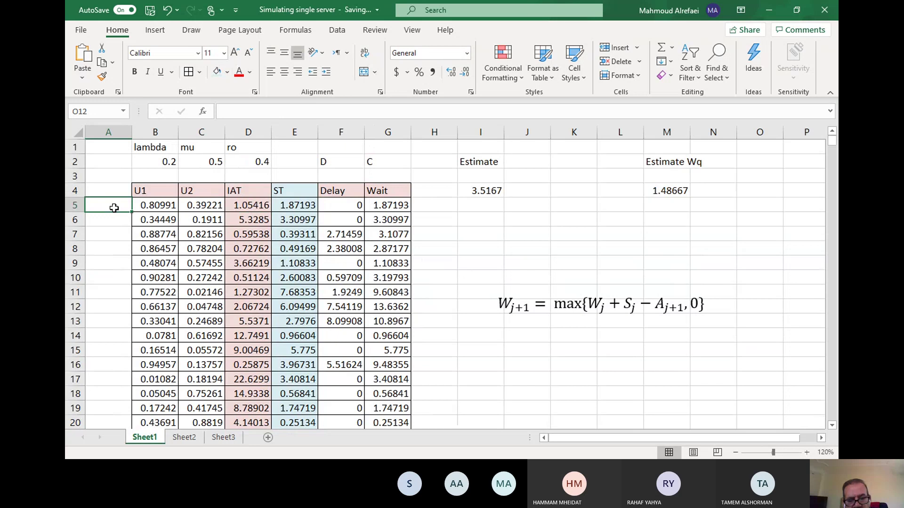
{"action": "type", "text": "1"}
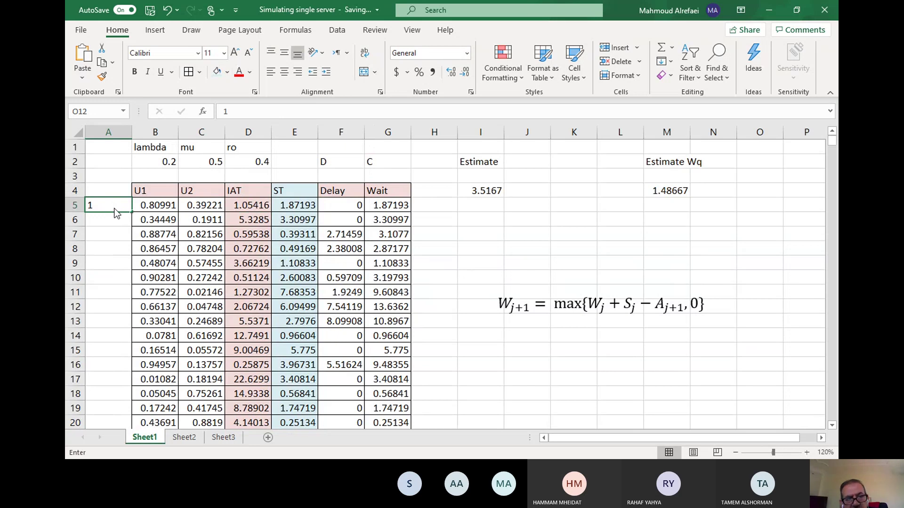
{"action": "key", "text": "Return"}
{"action": "type", "text": "2"}
{"action": "key", "text": "Return"}
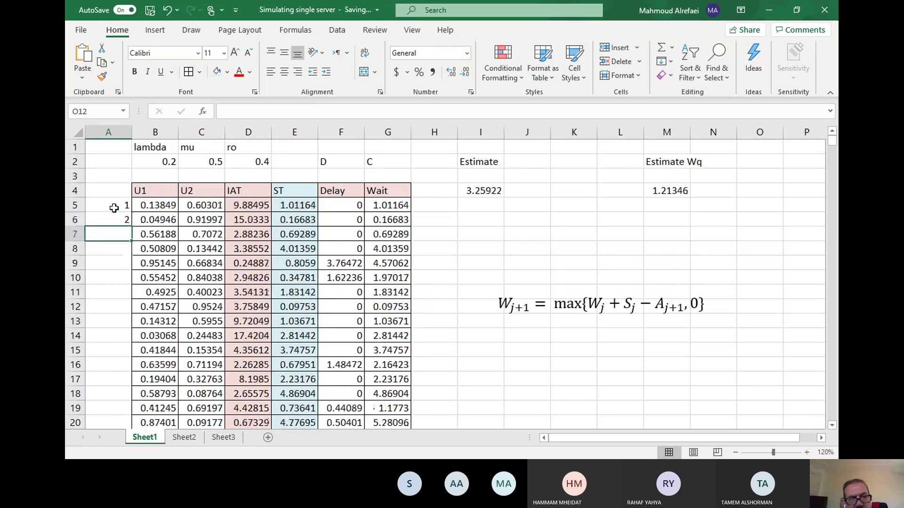
{"action": "left_click_drag", "start_coordinate": [114, 207], "coordinate": [121, 410]}
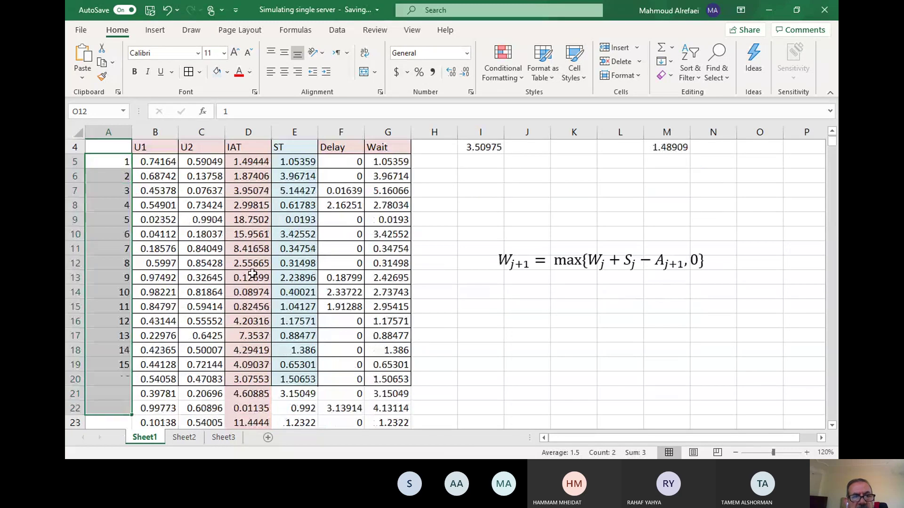
Step: Hide columns B and C, which hold the U1 and U2 random numbers
{"action": "scroll", "coordinate": [253, 273], "scroll_direction": "up", "scroll_amount": 1}
{"action": "left_click_drag", "start_coordinate": [155, 132], "coordinate": [200, 133]}
{"action": "right_click", "coordinate": [200, 134]}
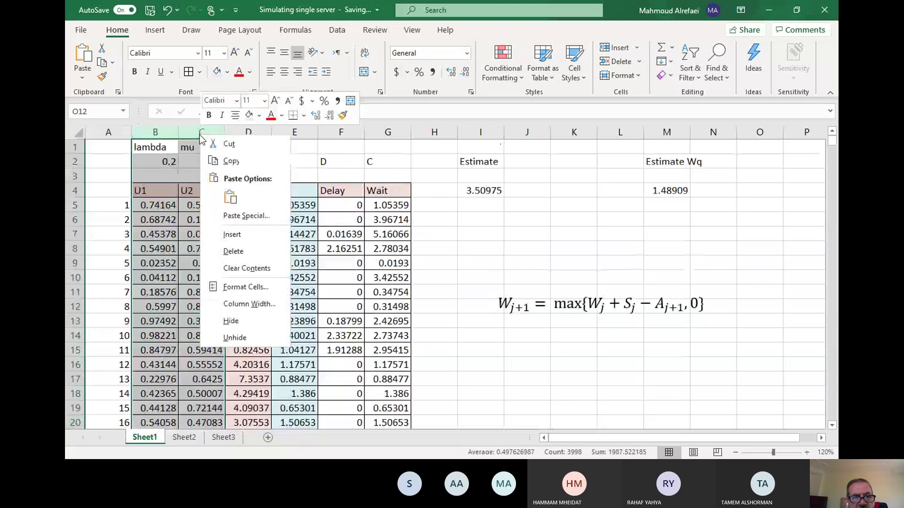
{"action": "left_click", "coordinate": [241, 323]}
Step: Inspect the IAT, ST and Delay formulas in the first rows of the table
{"action": "left_click", "coordinate": [160, 205]}
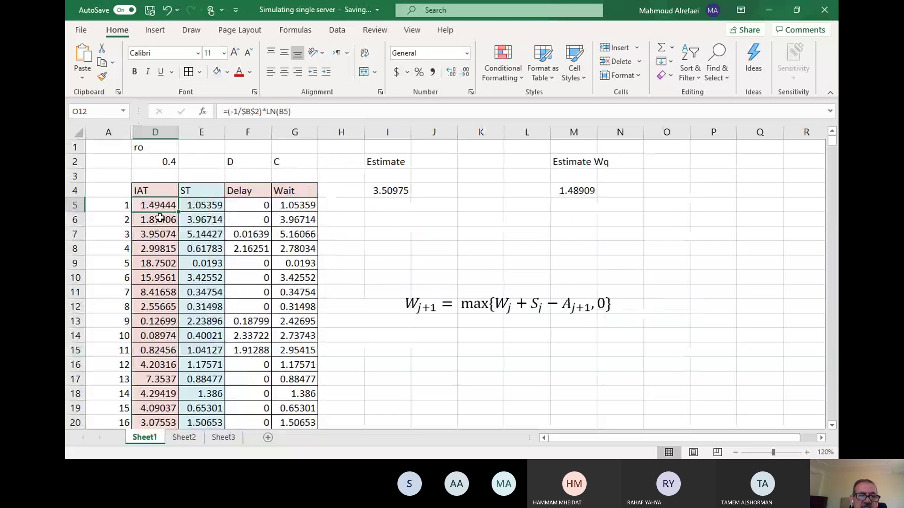
{"action": "left_click", "coordinate": [159, 219]}
{"action": "left_click", "coordinate": [158, 239]}
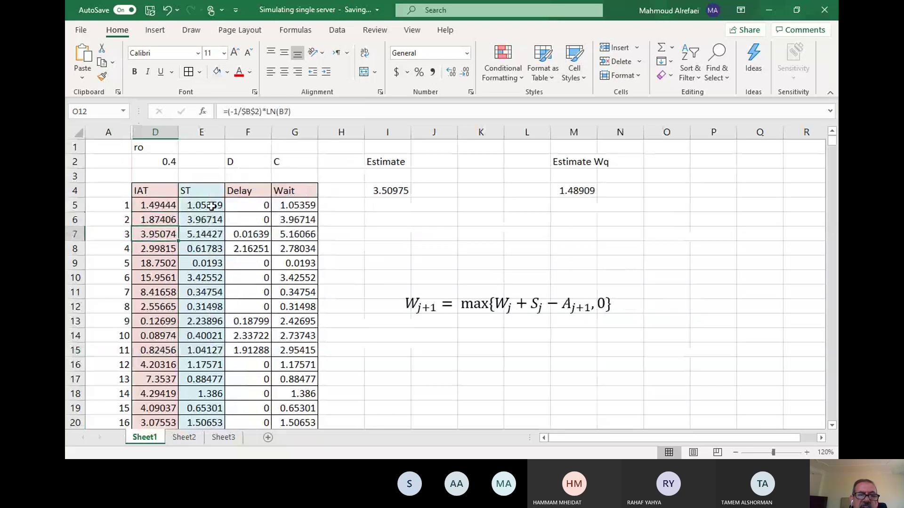
{"action": "left_click", "coordinate": [211, 206]}
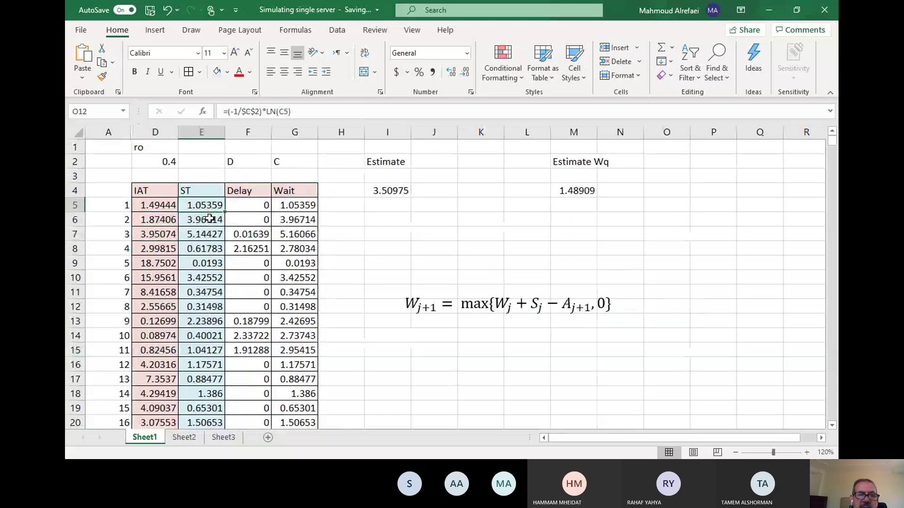
{"action": "left_click", "coordinate": [258, 204]}
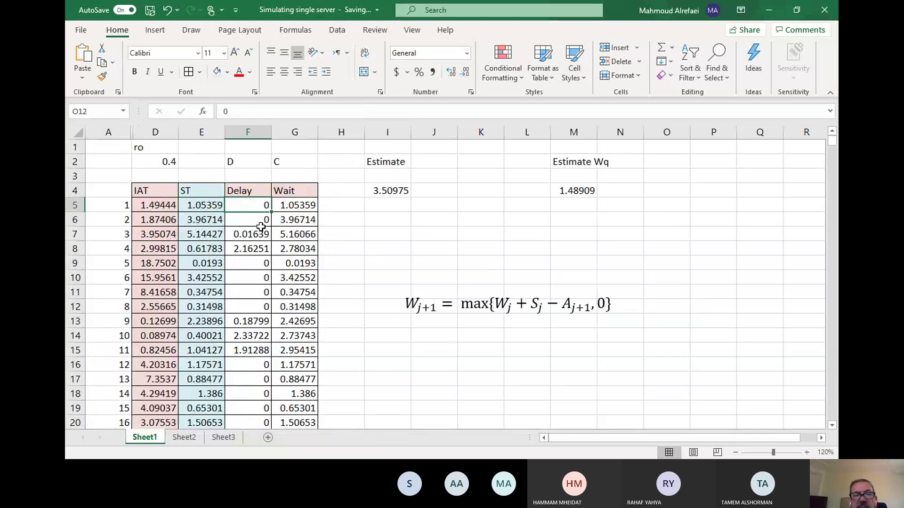
{"action": "key", "text": "Down"}
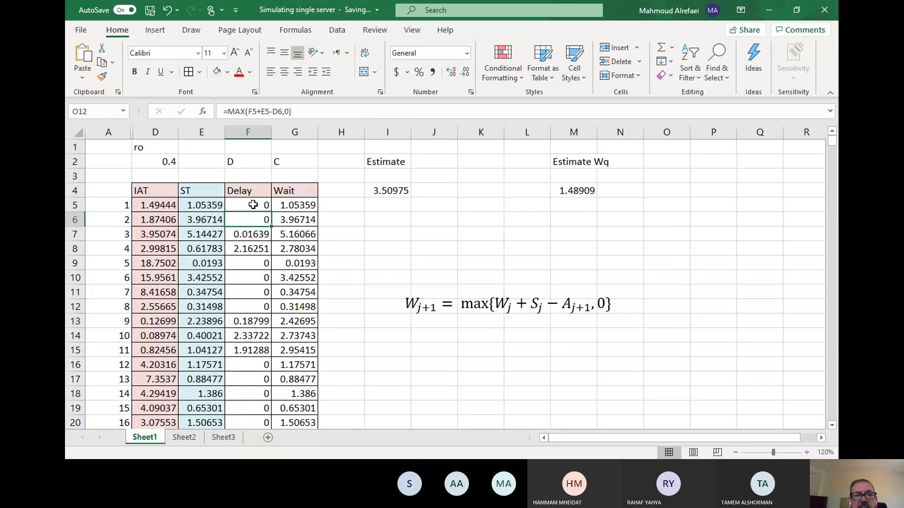
{"action": "left_click", "coordinate": [253, 205]}
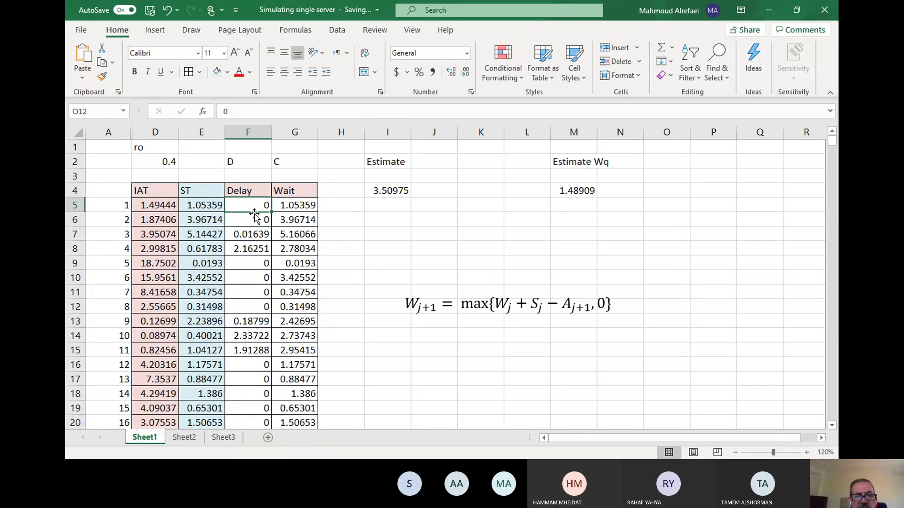
Step: Trace how the first customers' Wait and Delay are computed by examining the formulas in rows 5 to 7
{"action": "left_click", "coordinate": [297, 206]}
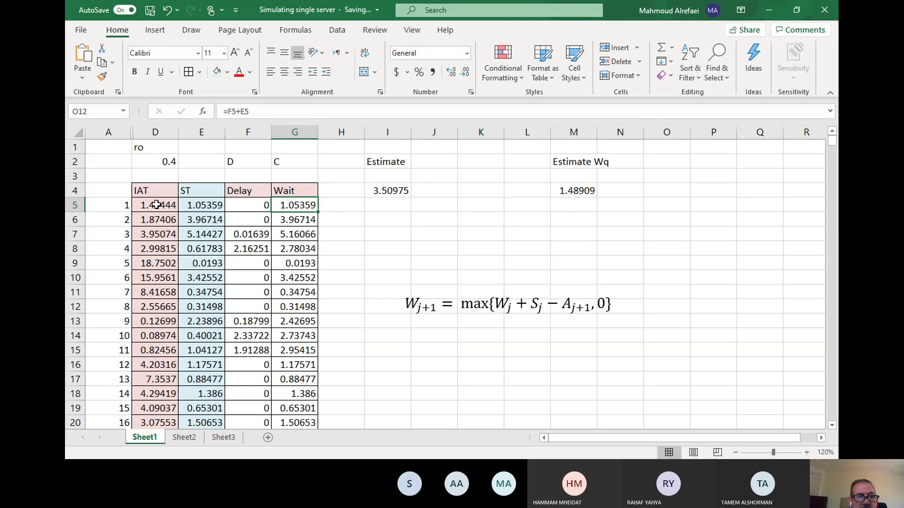
{"action": "left_click", "coordinate": [209, 205]}
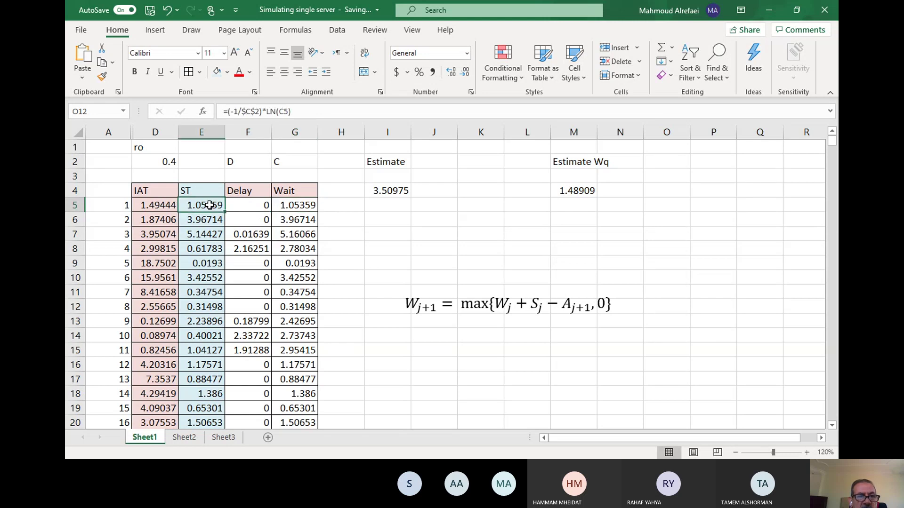
{"action": "left_click", "coordinate": [256, 204]}
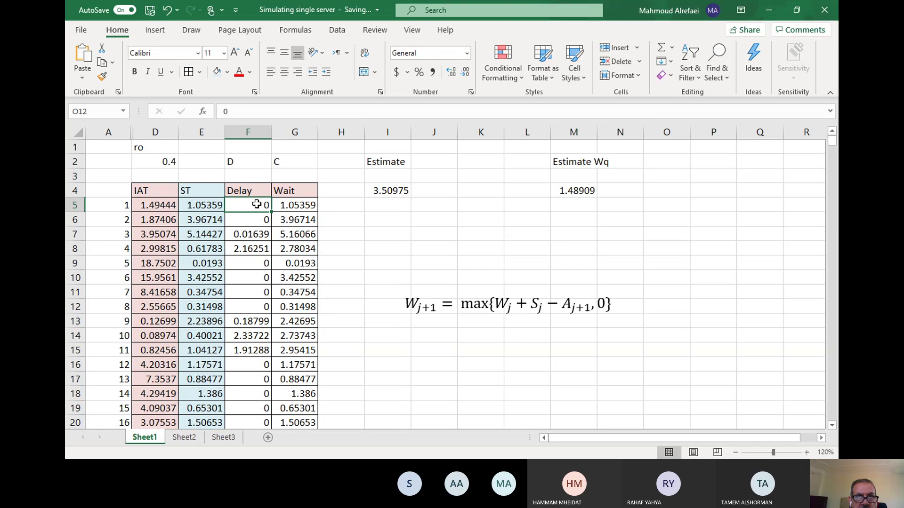
{"action": "left_click", "coordinate": [293, 207]}
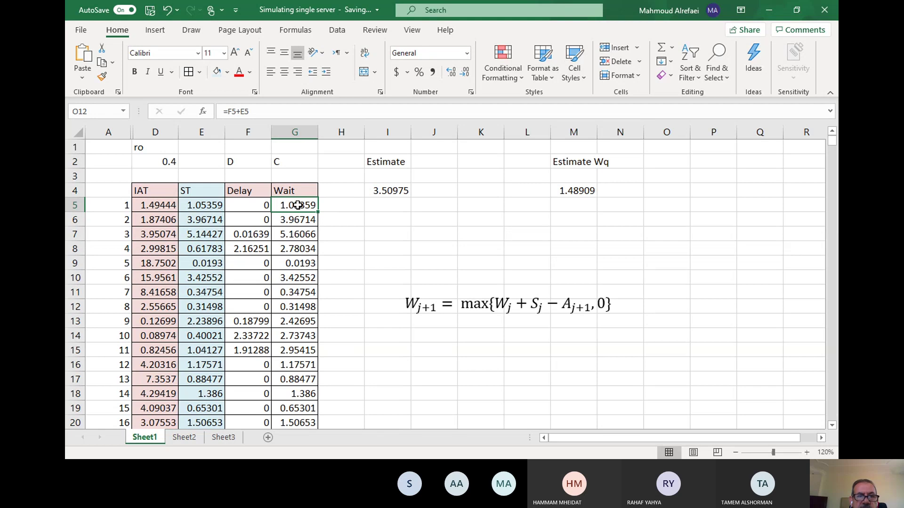
{"action": "left_click", "coordinate": [168, 221]}
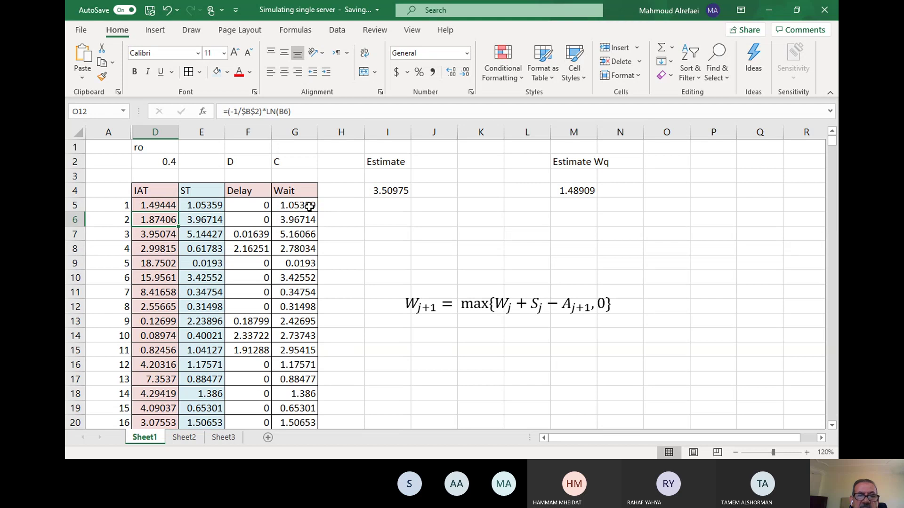
{"action": "left_click", "coordinate": [255, 221]}
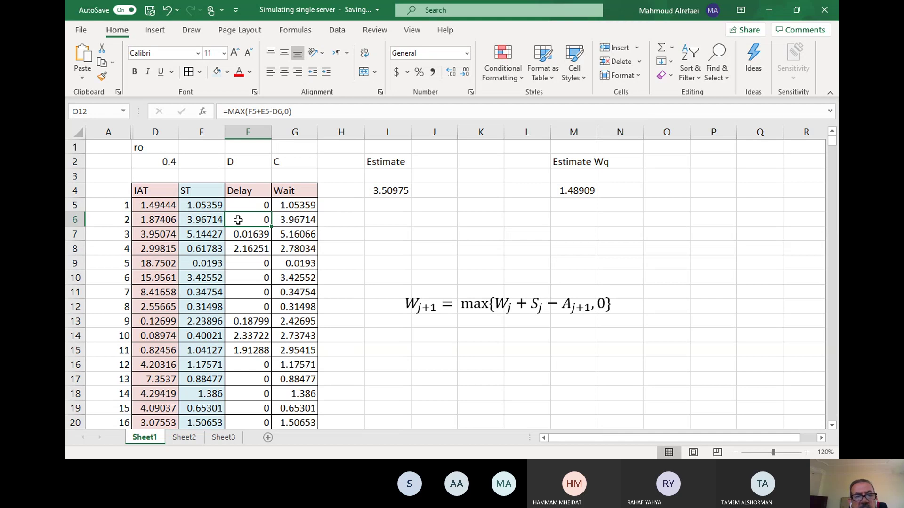
{"action": "left_click", "coordinate": [300, 218]}
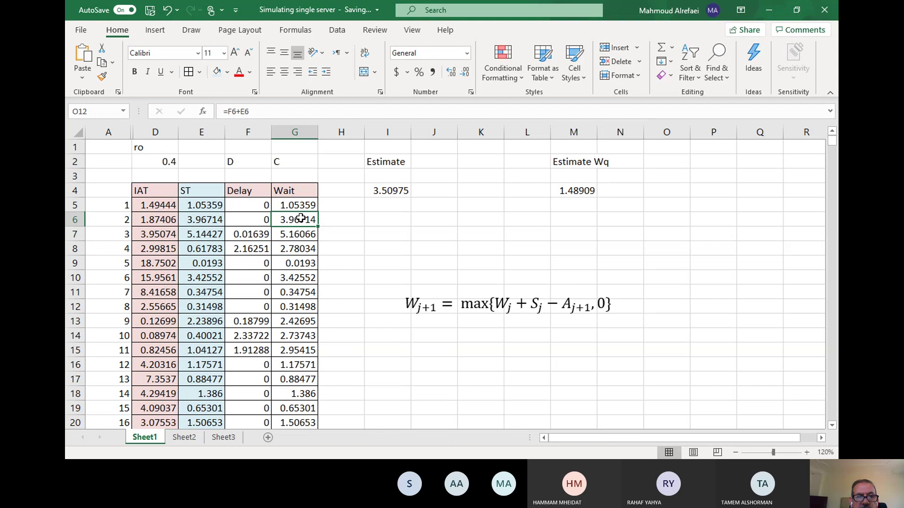
{"action": "left_click", "coordinate": [163, 234]}
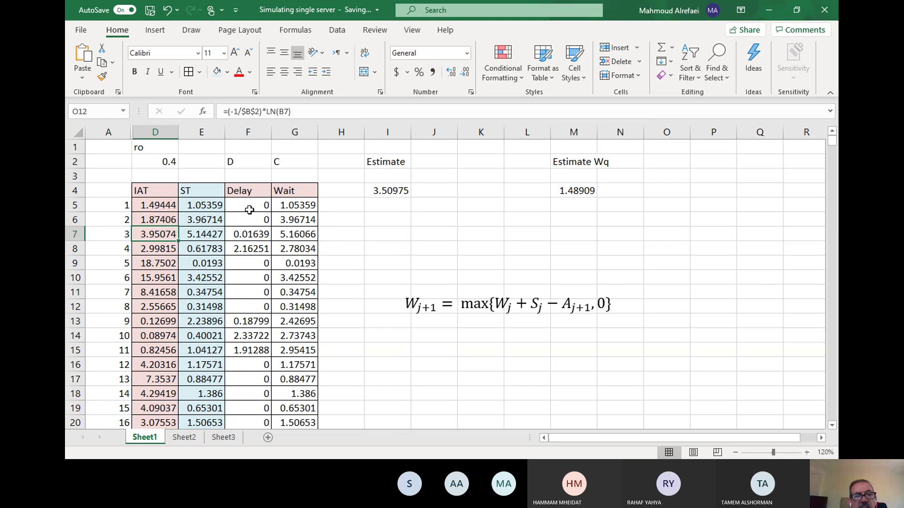
Step: Compare the Delay column's values and the formula in F9 with the displayed recursive waiting-time equation
{"action": "left_click_drag", "start_coordinate": [249, 210], "coordinate": [247, 393]}
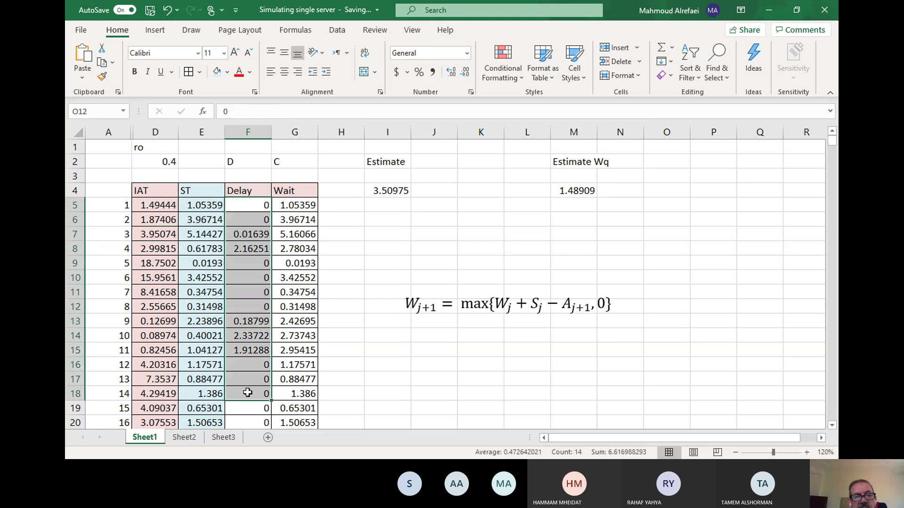
{"action": "left_click", "coordinate": [289, 249]}
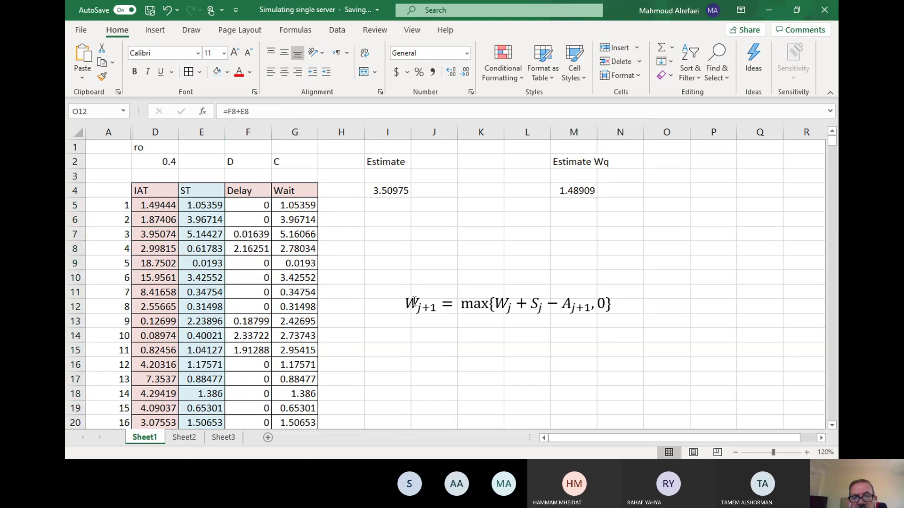
{"action": "left_click", "coordinate": [414, 303]}
{"action": "left_click", "coordinate": [528, 336]}
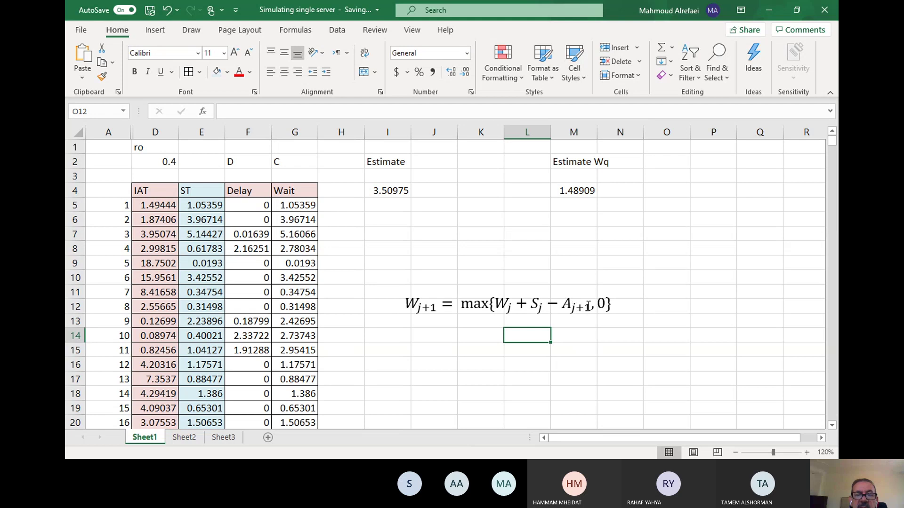
{"action": "left_click", "coordinate": [261, 266]}
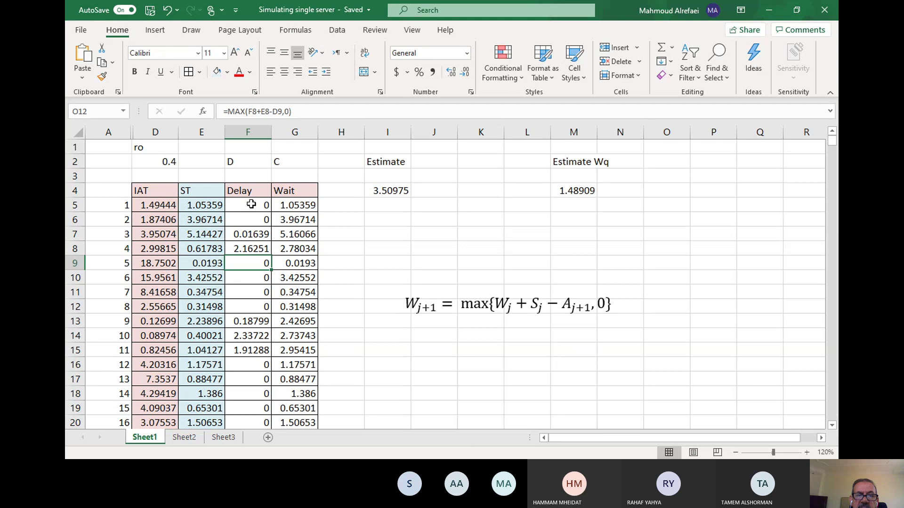
{"action": "left_click_drag", "start_coordinate": [251, 204], "coordinate": [252, 307]}
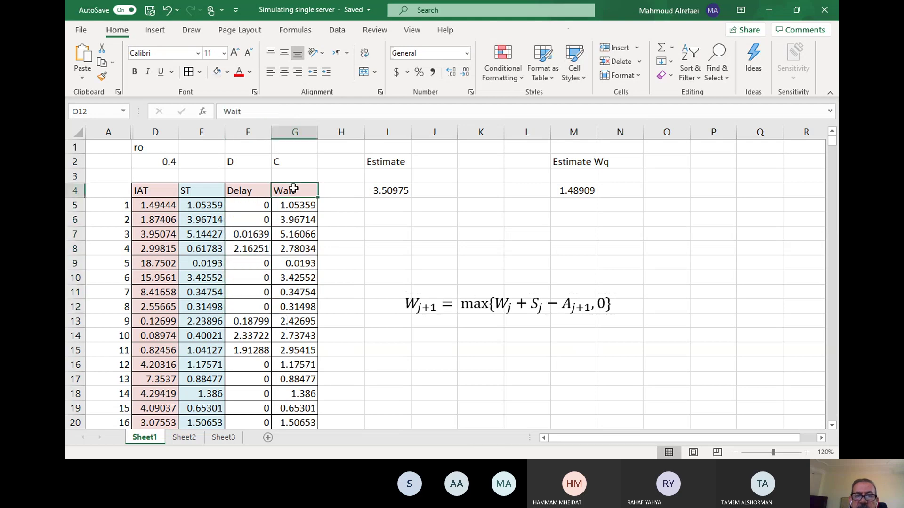
Step: Examine how Wait combines Delay and ST for customers 1 and 5 in rows 5 and 9
{"action": "left_click", "coordinate": [266, 204]}
{"action": "left_click", "coordinate": [294, 204]}
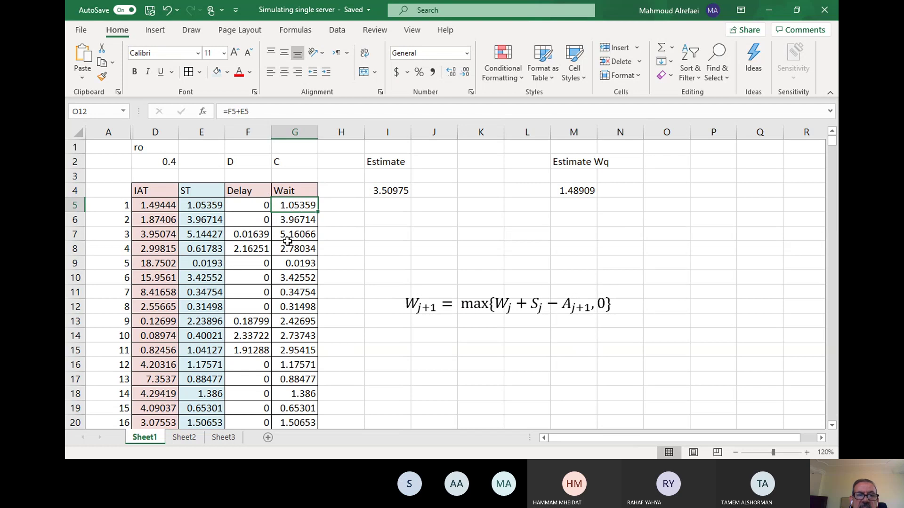
{"action": "left_click", "coordinate": [227, 263]}
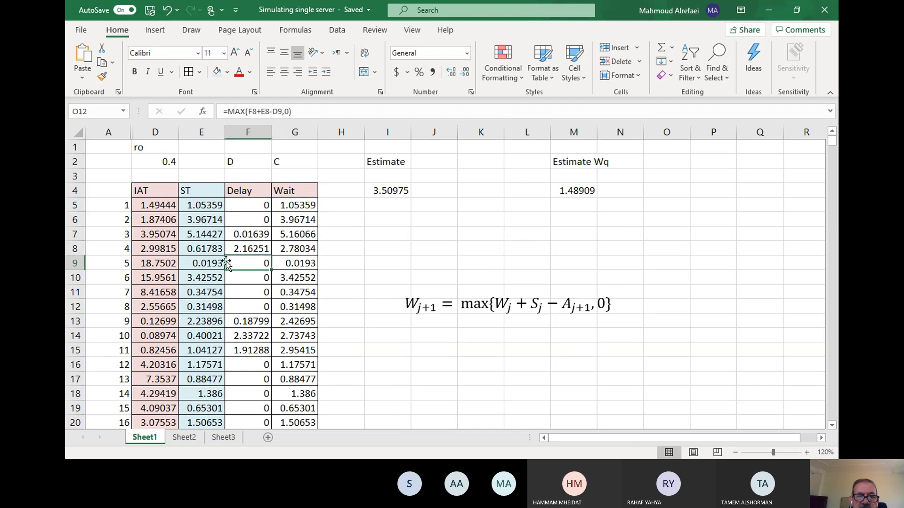
{"action": "left_click", "coordinate": [197, 263]}
{"action": "left_click", "coordinate": [296, 265]}
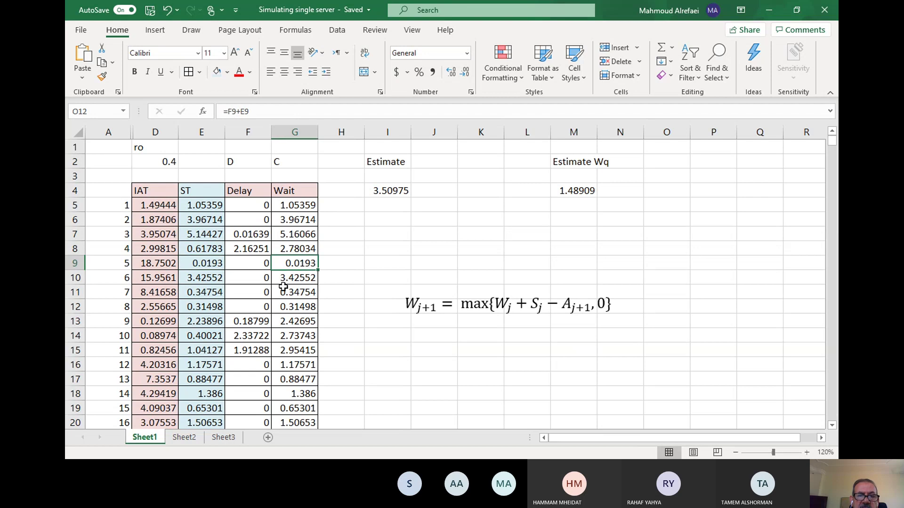
Step: Extend the IAT, ST, Delay and Wait formulas from the table's last rows, D1997:G2000, down through row 2492
{"action": "scroll", "coordinate": [283, 287], "scroll_direction": "down", "scroll_amount": 1}
{"action": "scroll", "coordinate": [283, 287], "scroll_direction": "down", "scroll_amount": 2}
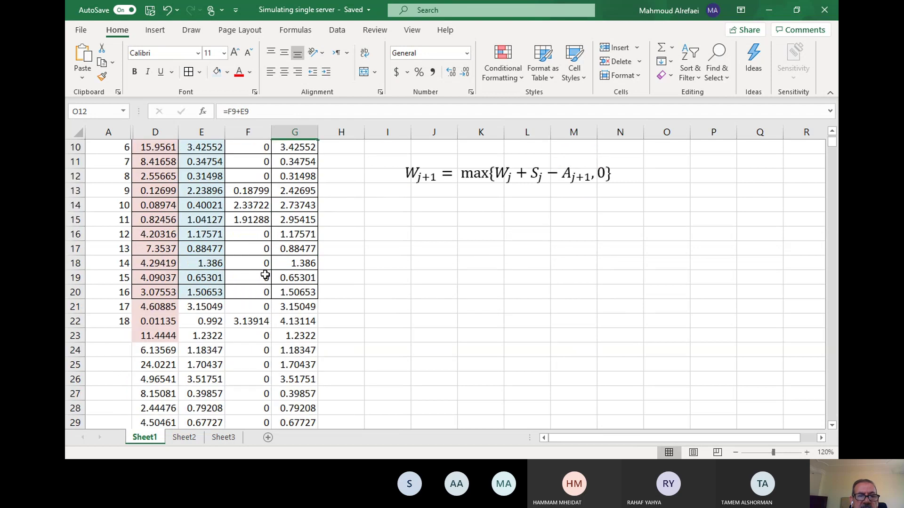
{"action": "scroll", "coordinate": [265, 275], "scroll_direction": "down", "scroll_amount": 2}
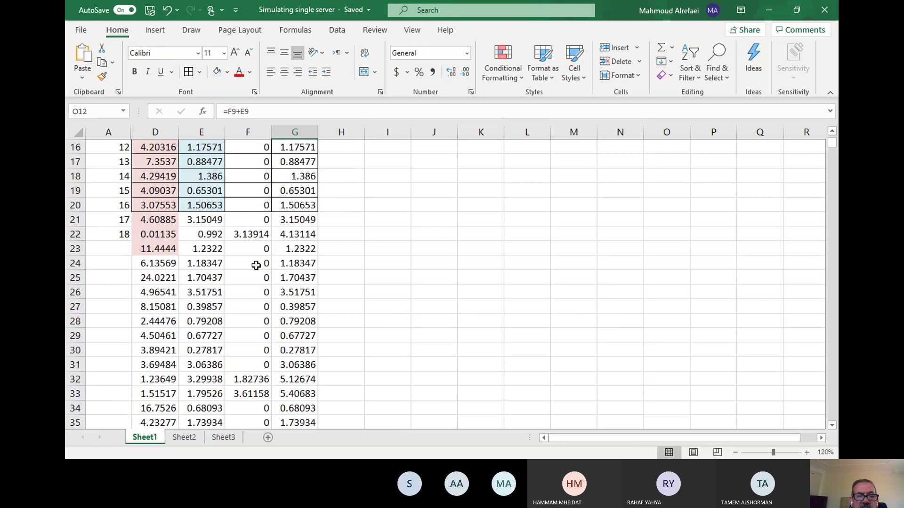
{"action": "scroll", "coordinate": [256, 266], "scroll_direction": "up", "scroll_amount": 5}
{"action": "scroll", "coordinate": [259, 261], "scroll_direction": "down", "scroll_amount": 4}
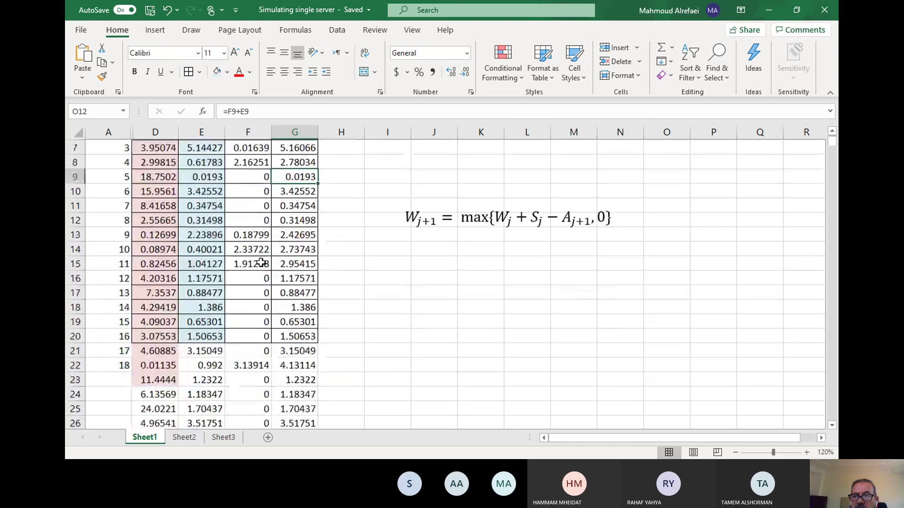
{"action": "scroll", "coordinate": [257, 258], "scroll_direction": "down", "scroll_amount": 8}
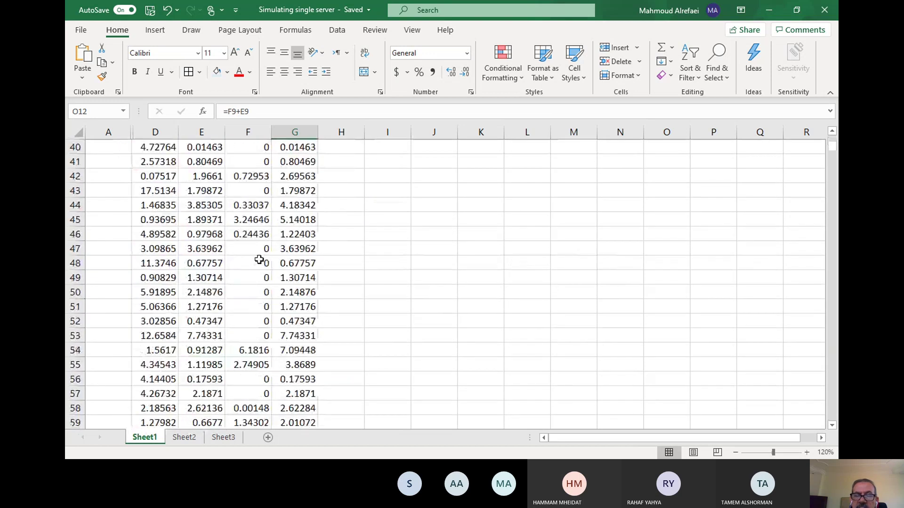
{"action": "scroll", "coordinate": [269, 262], "scroll_direction": "down", "scroll_amount": 5}
{"action": "scroll", "coordinate": [268, 262], "scroll_direction": "down", "scroll_amount": 19}
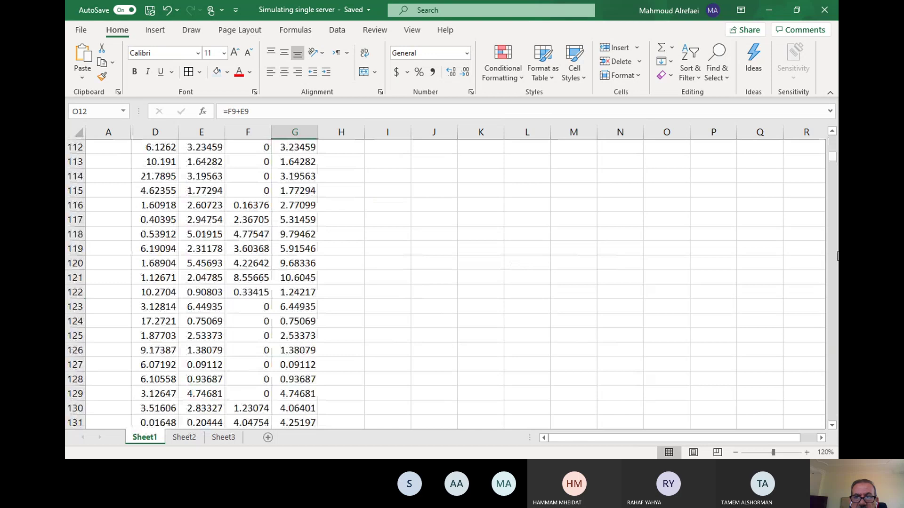
{"action": "left_click", "coordinate": [831, 256]}
{"action": "left_click_drag", "start_coordinate": [832, 158], "coordinate": [829, 379]}
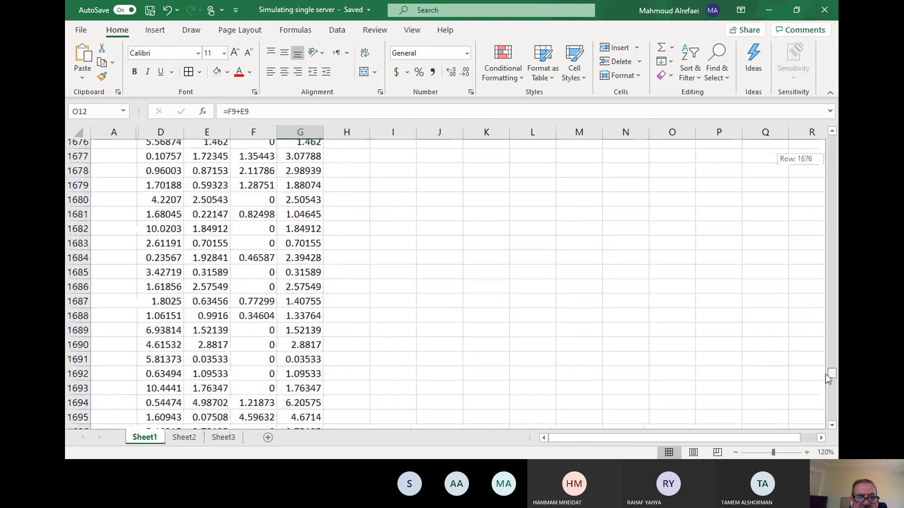
{"action": "scroll", "coordinate": [676, 281], "scroll_direction": "down", "scroll_amount": 19}
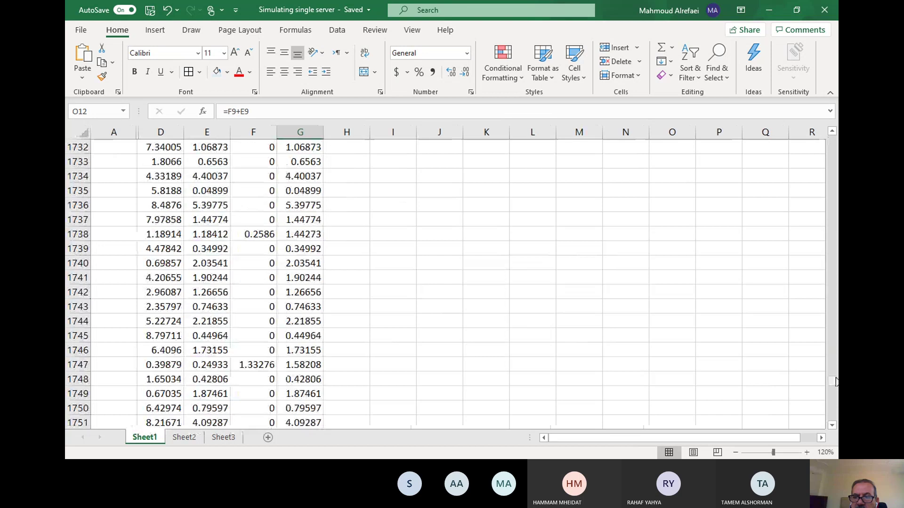
{"action": "left_click_drag", "start_coordinate": [836, 382], "coordinate": [833, 430]}
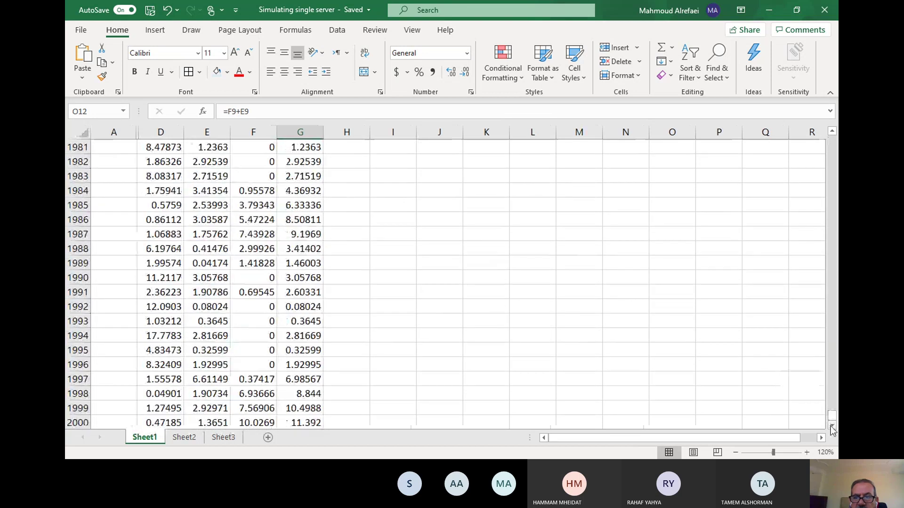
{"action": "double_click", "coordinate": [831, 426]}
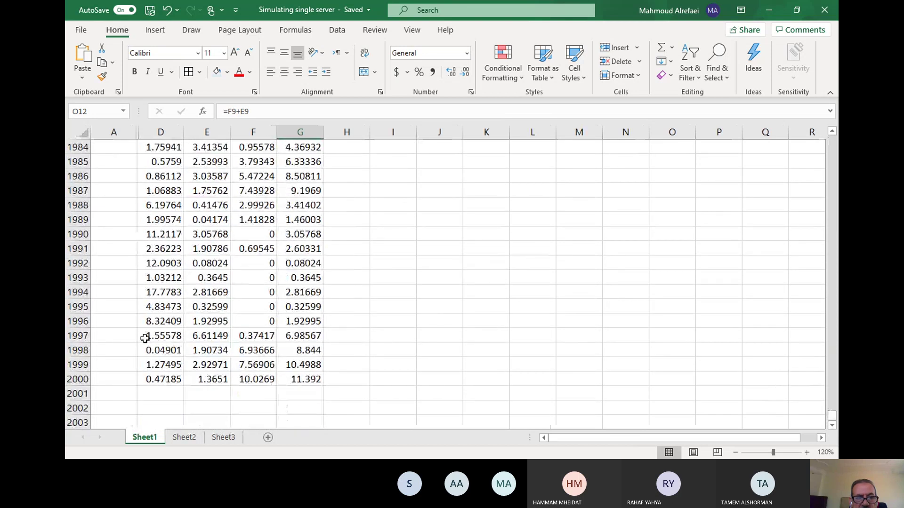
{"action": "left_click_drag", "start_coordinate": [143, 336], "coordinate": [323, 414]}
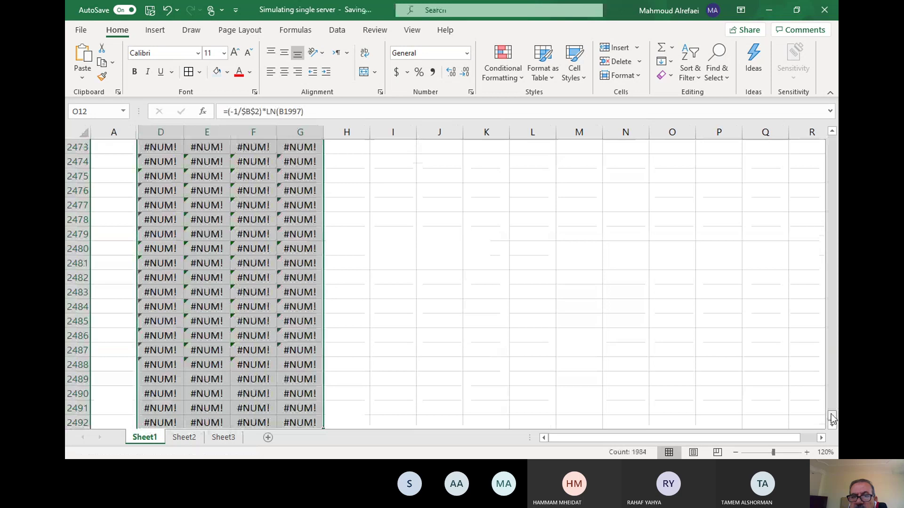
Step: Check the AVERAGE formulas and their source ranges behind the Estimate in I4 and the Estimate Wq in M4
{"action": "left_click_drag", "start_coordinate": [831, 418], "coordinate": [827, 136]}
{"action": "left_click", "coordinate": [387, 189]}
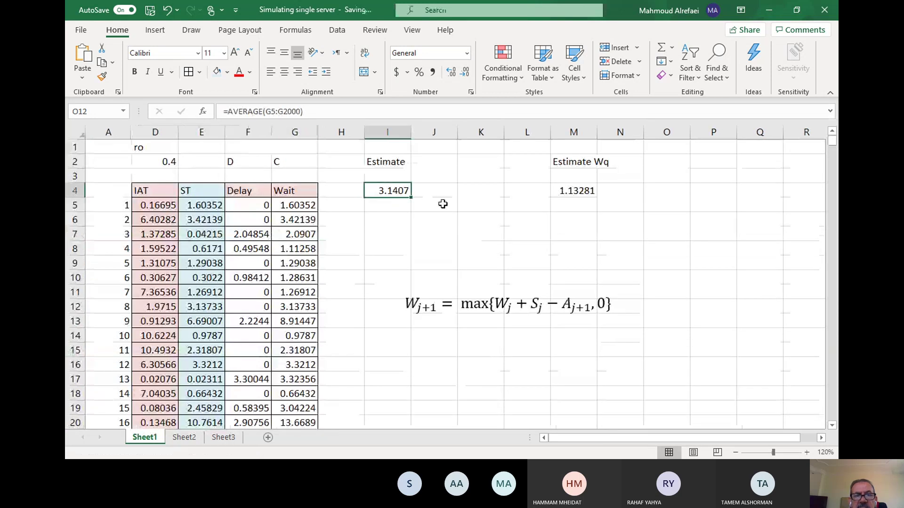
{"action": "double_click", "coordinate": [391, 189]}
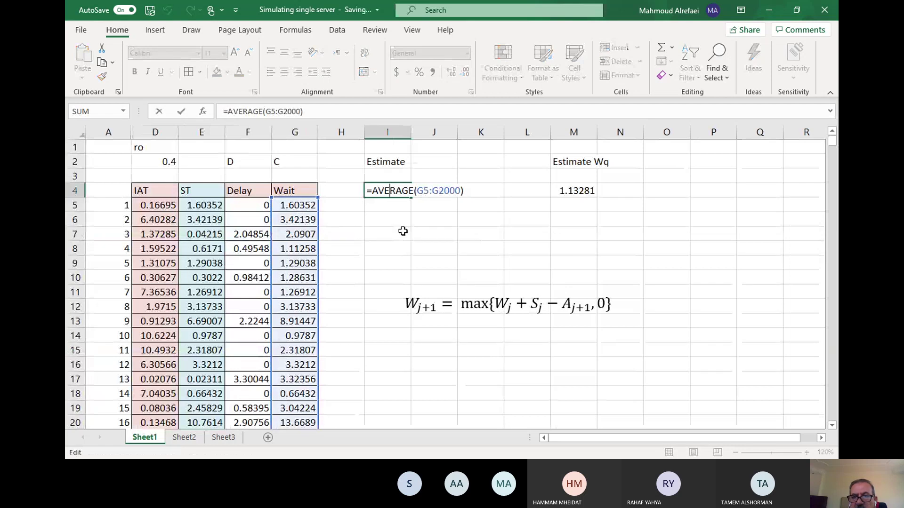
{"action": "key", "text": "Return"}
{"action": "double_click", "coordinate": [575, 188]}
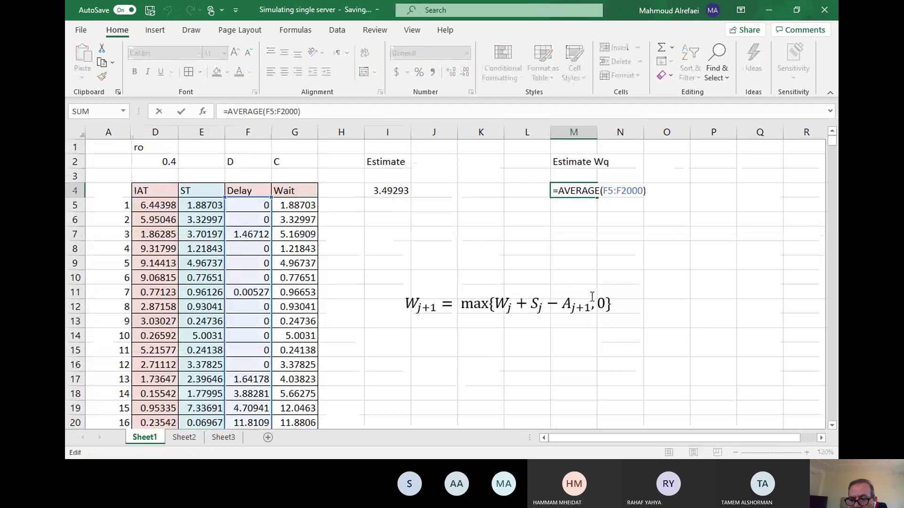
{"action": "key", "text": "Return"}
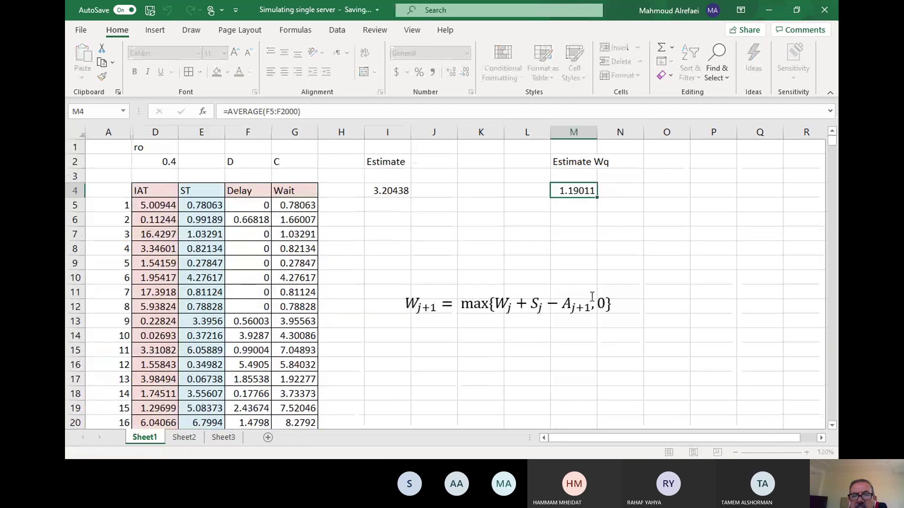
Step: Review the recalculated customer table and check the first customer's ST and IAT cells, E5 and D5
{"action": "left_click", "coordinate": [612, 220]}
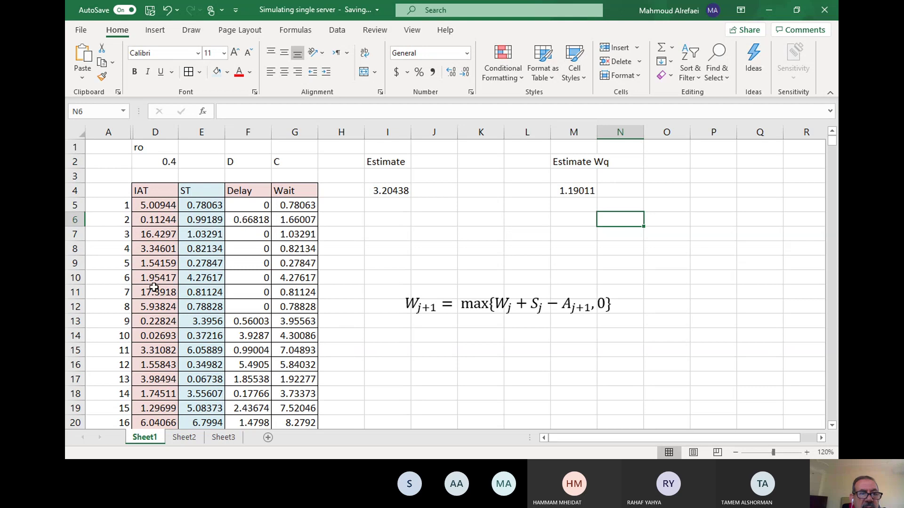
{"action": "scroll", "coordinate": [150, 281], "scroll_direction": "down", "scroll_amount": 2}
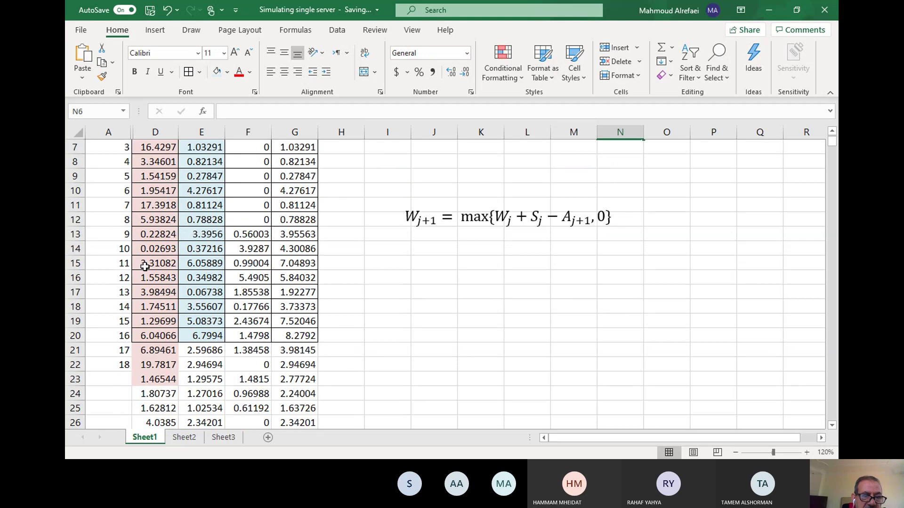
{"action": "scroll", "coordinate": [160, 261], "scroll_direction": "down", "scroll_amount": 2}
{"action": "scroll", "coordinate": [459, 292], "scroll_direction": "up", "scroll_amount": 4}
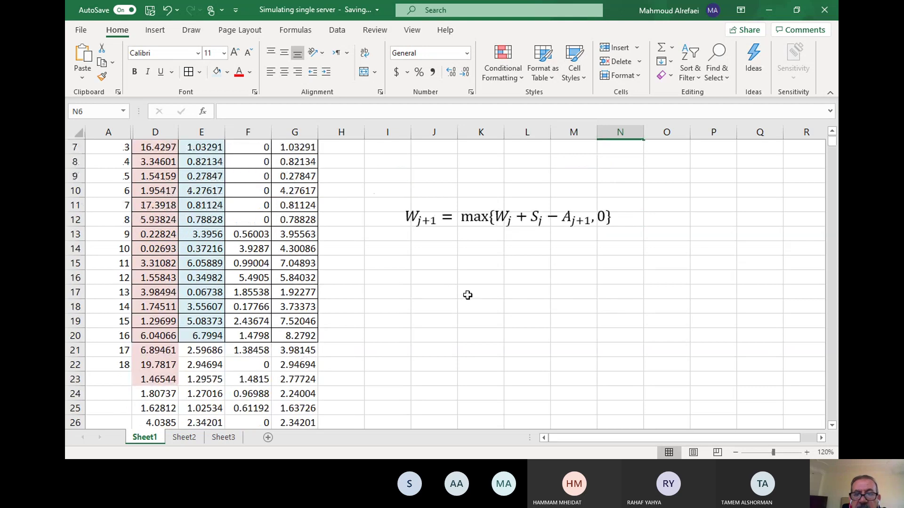
{"action": "left_click", "coordinate": [200, 206]}
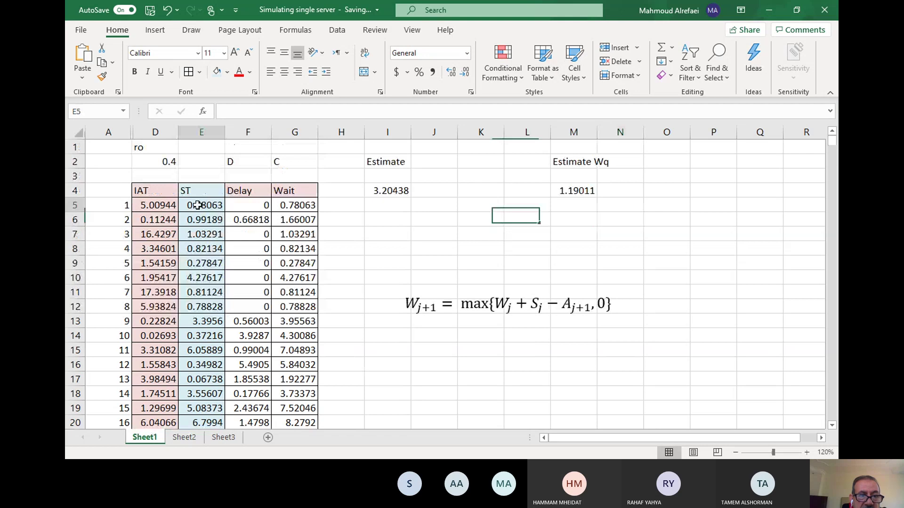
{"action": "left_click", "coordinate": [152, 210]}
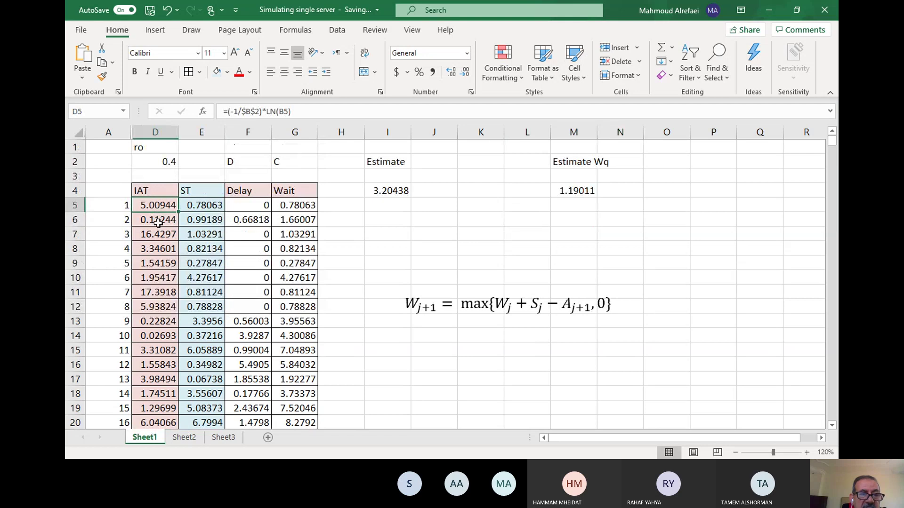
Step: Compare the first eight customers' IAT values in D5:D12 with their ST values in column E
{"action": "left_click", "coordinate": [158, 220]}
{"action": "left_click", "coordinate": [156, 206]}
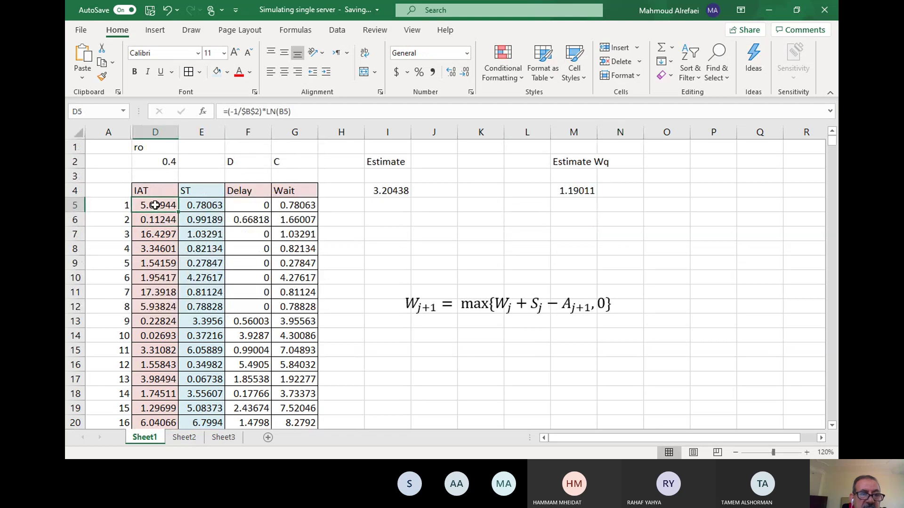
{"action": "left_click", "coordinate": [210, 206]}
{"action": "left_click_drag", "start_coordinate": [154, 203], "coordinate": [157, 293]}
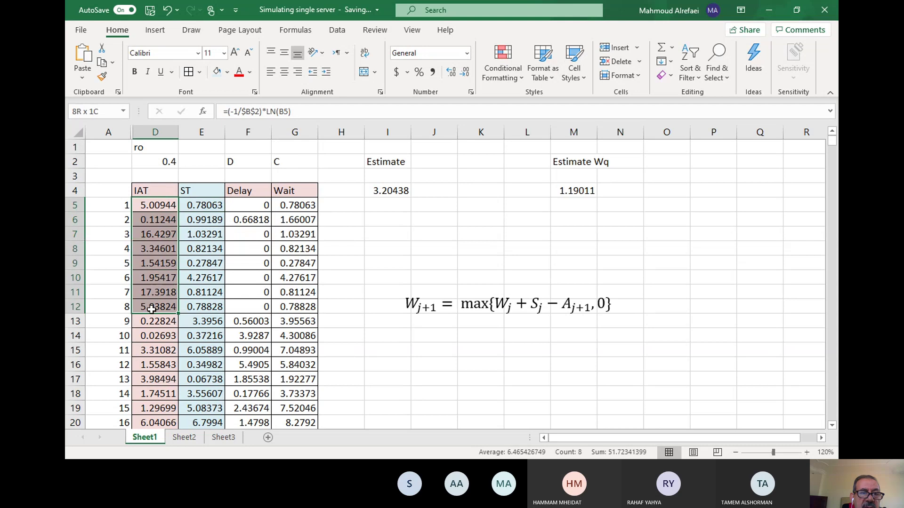
{"action": "left_click_drag", "start_coordinate": [196, 206], "coordinate": [222, 307]}
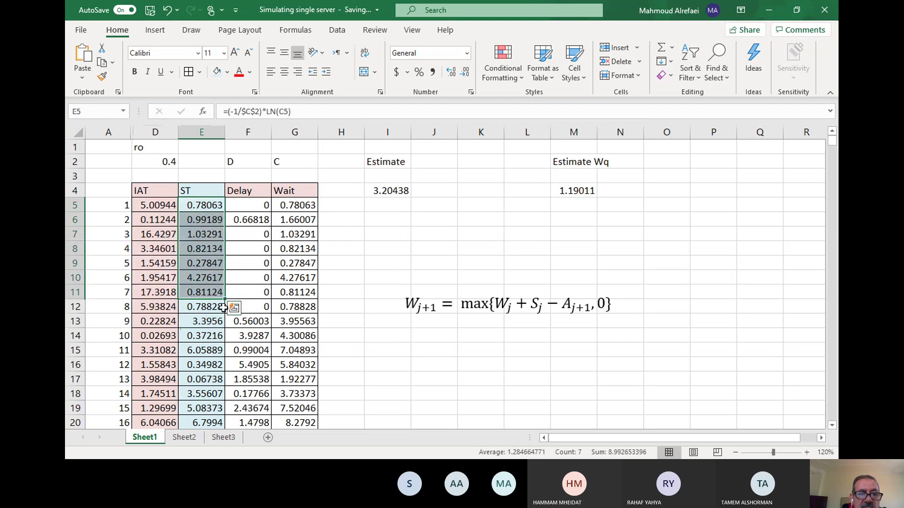
{"action": "left_click", "coordinate": [194, 326]}
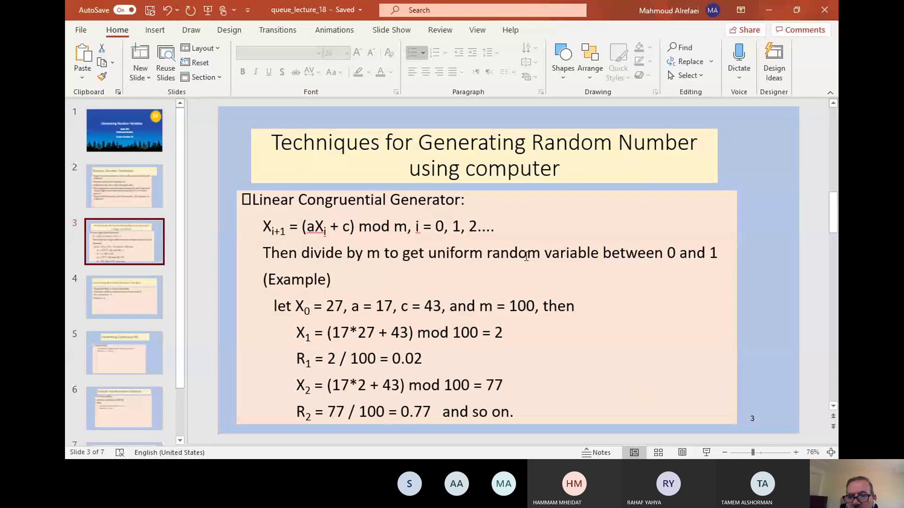
Step: Go from the title slide of the queue_lecture_18 presentation to slide 2, Random Number Generation
{"action": "key", "text": "Home"}
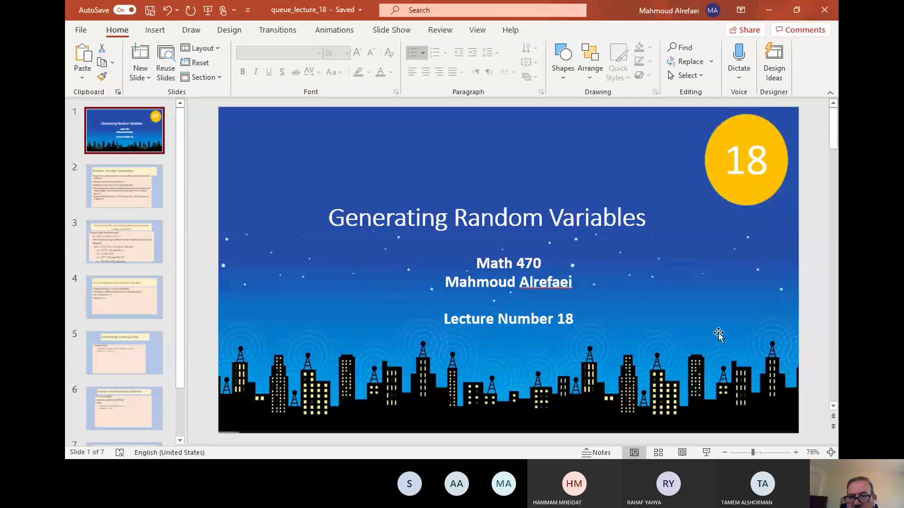
{"action": "left_click", "coordinate": [817, 276]}
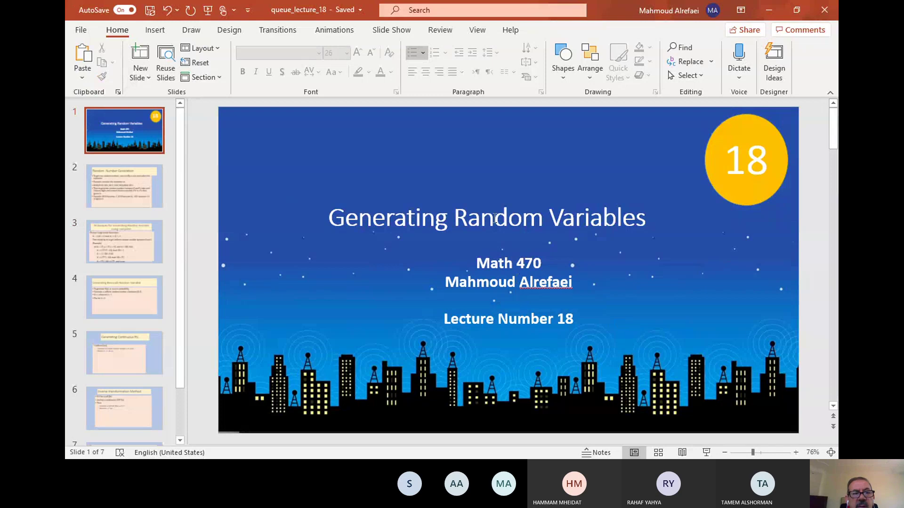
{"action": "left_click", "coordinate": [111, 188]}
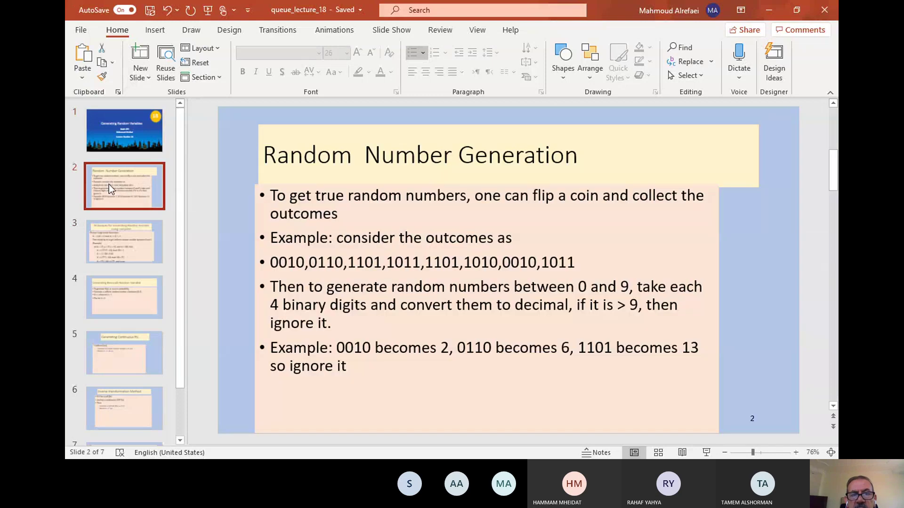
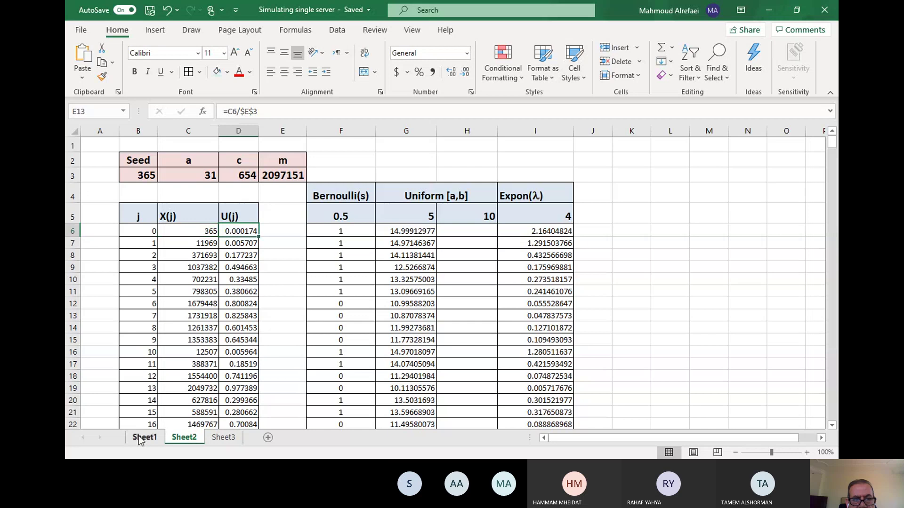
Step: Switch to the Simulating single server workbook and inspect Sheet2's generator parameters Seed, a, c and m in B3:E3
{"action": "left_click", "coordinate": [221, 440]}
{"action": "left_click", "coordinate": [185, 438]}
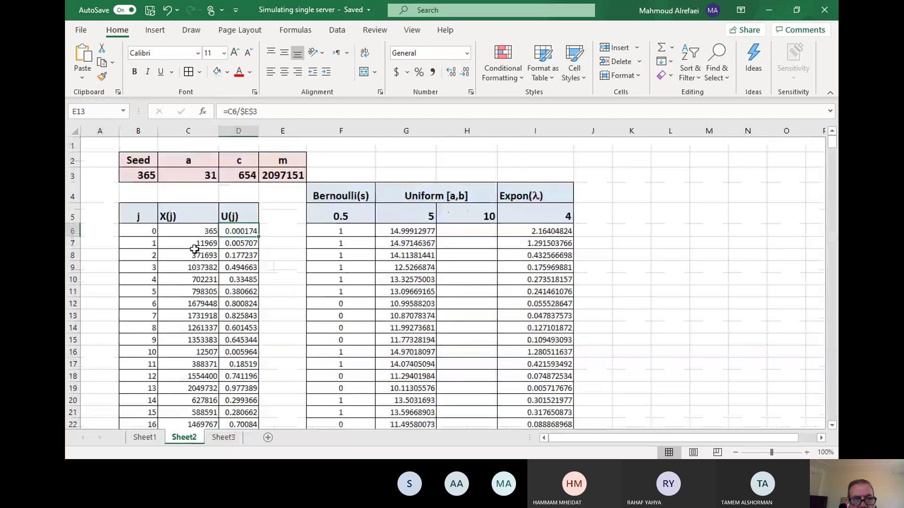
{"action": "left_click", "coordinate": [197, 230]}
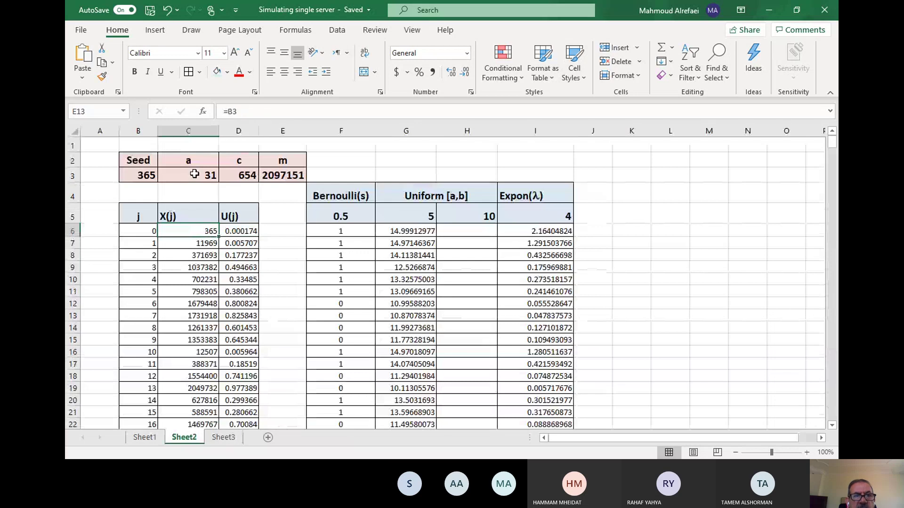
{"action": "left_click", "coordinate": [191, 173]}
{"action": "left_click", "coordinate": [151, 175]}
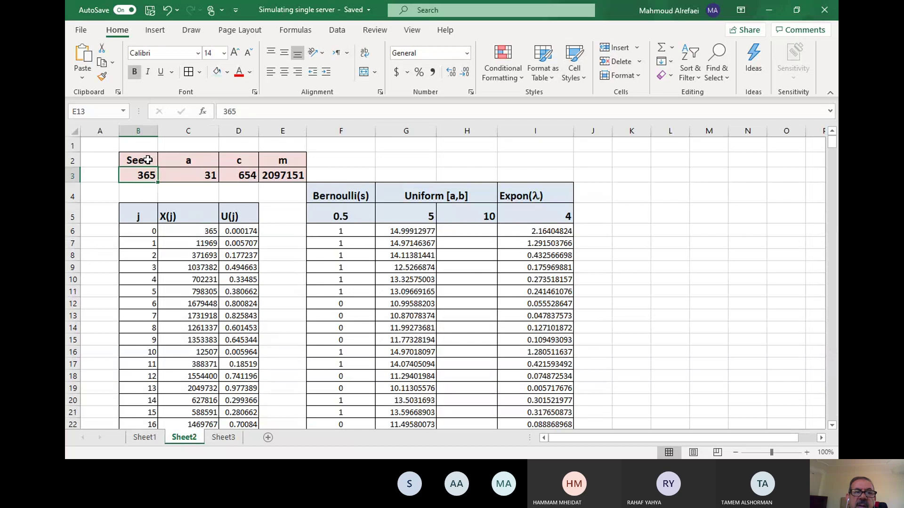
{"action": "left_click", "coordinate": [195, 176]}
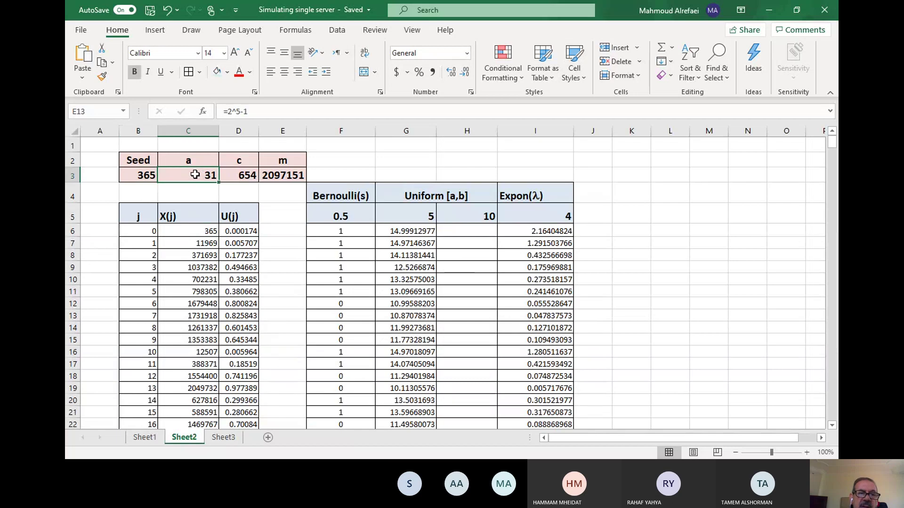
{"action": "left_click", "coordinate": [245, 172]}
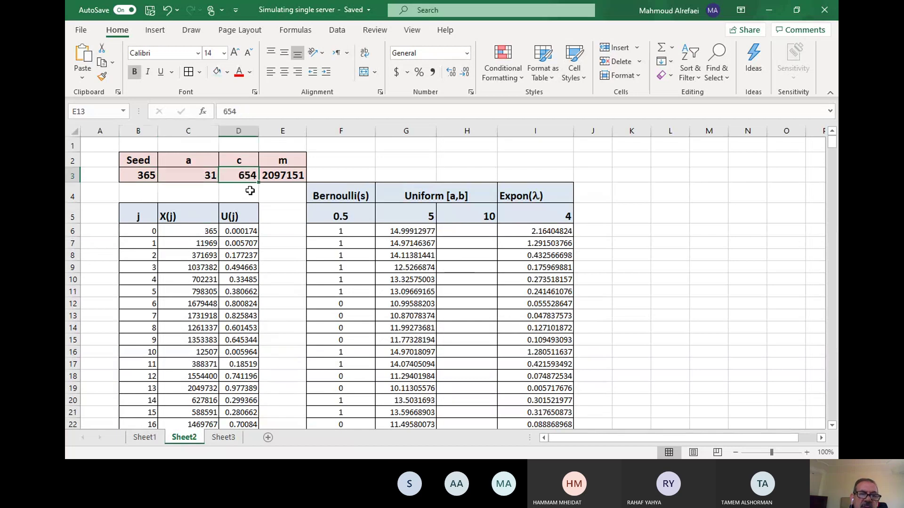
{"action": "left_click", "coordinate": [277, 176]}
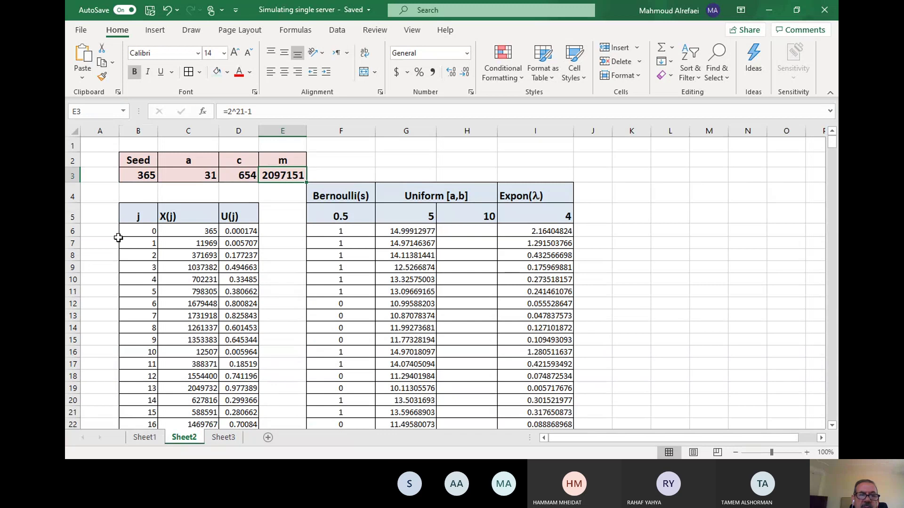
Step: Examine how X(j) starts from the seed in C6 and how the MOD formula in C7 references a, c and m
{"action": "left_click", "coordinate": [138, 229]}
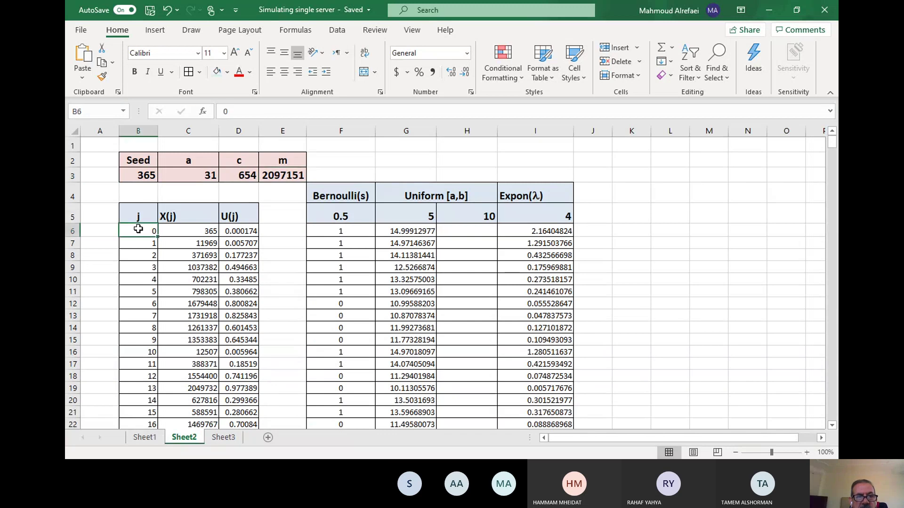
{"action": "left_click", "coordinate": [192, 229]}
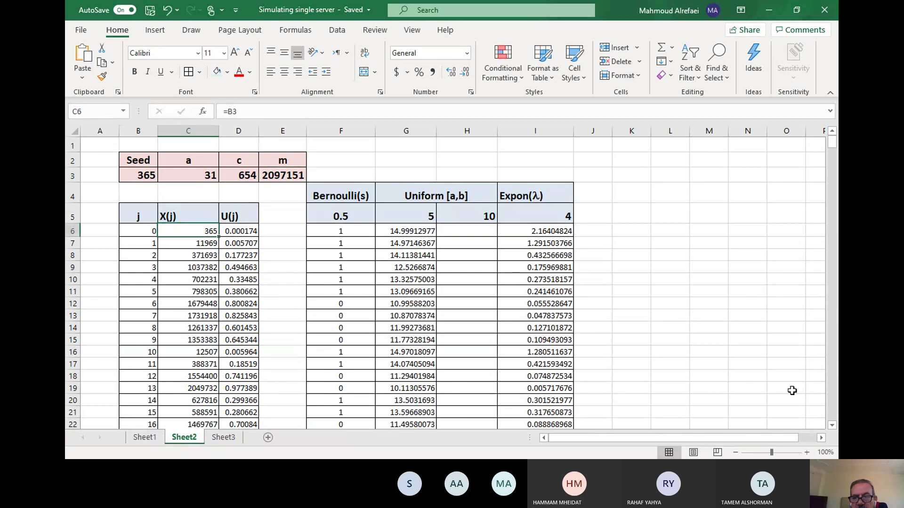
{"action": "left_click", "coordinate": [805, 452]}
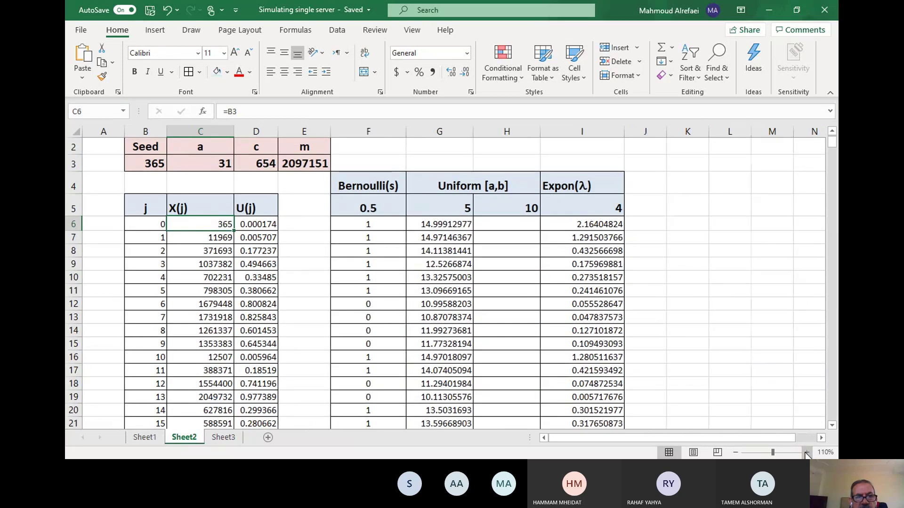
{"action": "left_click", "coordinate": [212, 238]}
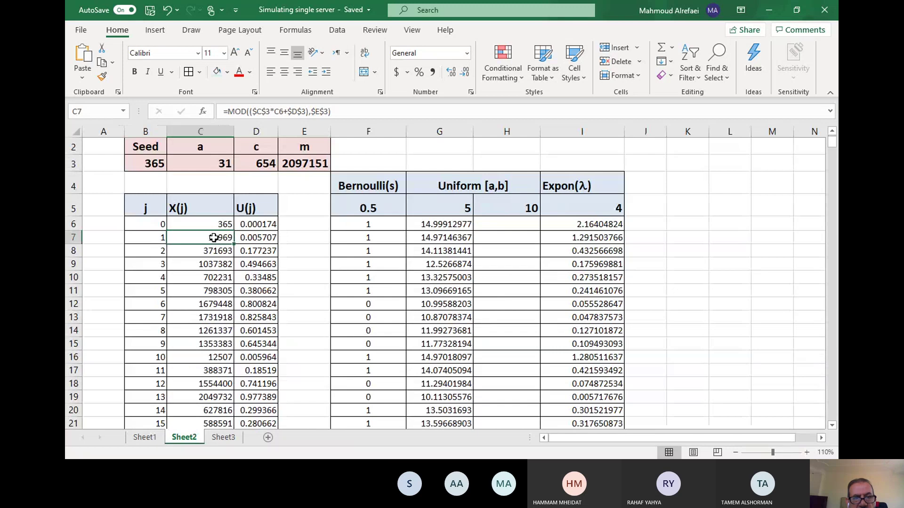
{"action": "key", "text": "F2"}
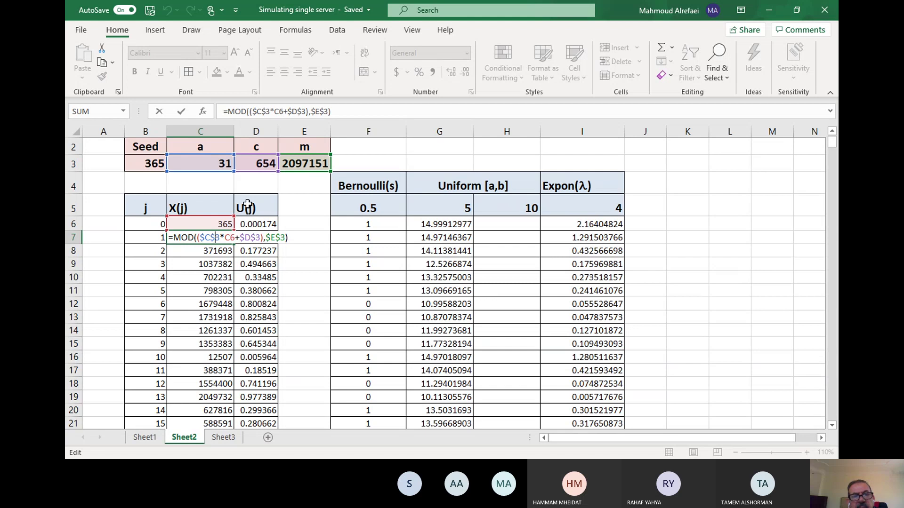
{"action": "key", "text": "Return"}
{"action": "left_click", "coordinate": [219, 238]}
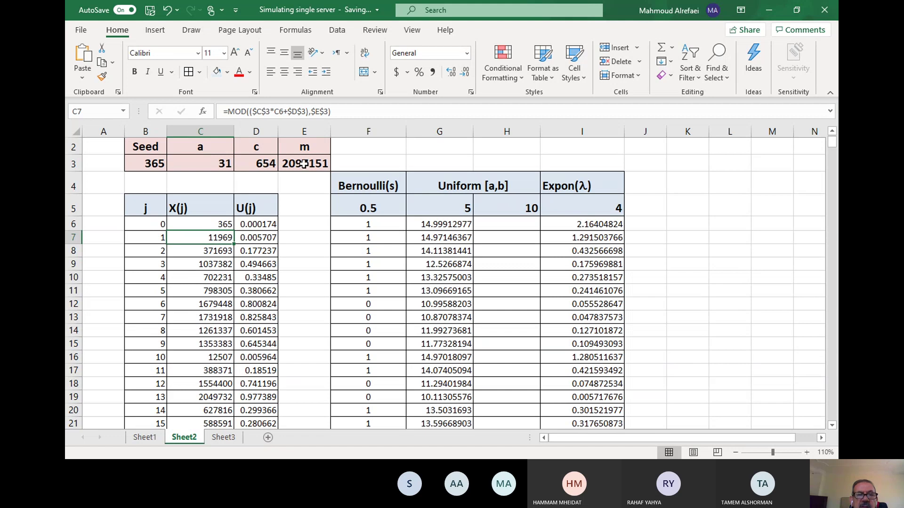
{"action": "left_click", "coordinate": [222, 250]}
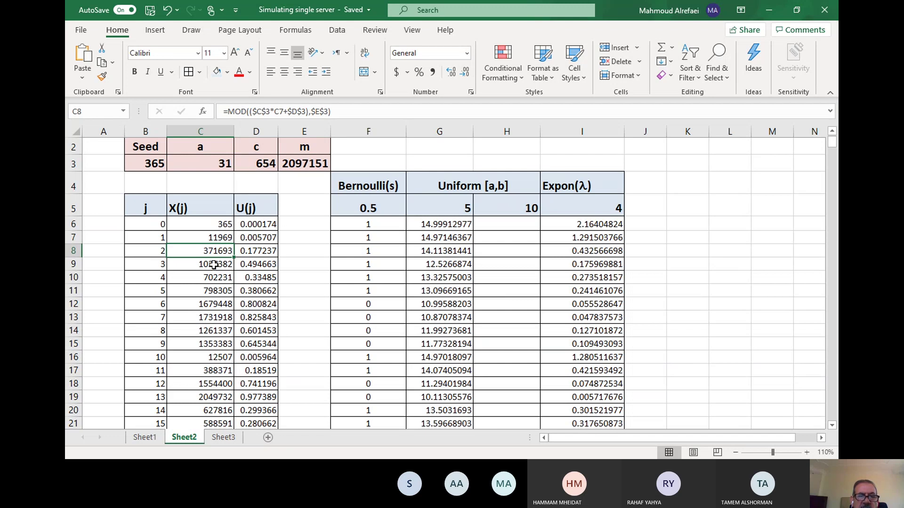
Step: Step through the X(j) MOD formulas from C8 down to C21, checking that each references the preceding value
{"action": "key", "text": "Down"}
{"action": "key", "text": "Down"}
{"action": "key", "text": "Down"}
{"action": "key", "text": "Down"}
{"action": "key", "text": "Down"}
{"action": "key", "text": "Down"}
{"action": "key", "text": "Down"}
{"action": "key", "text": "Down"}
{"action": "key", "text": "Down"}
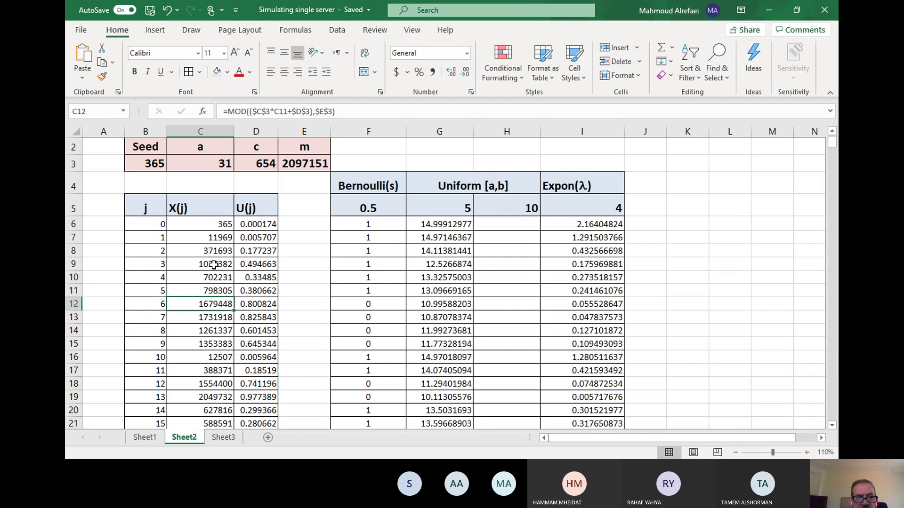
{"action": "key", "text": "Down"}
{"action": "key", "text": "Down"}
{"action": "key", "text": "Down"}
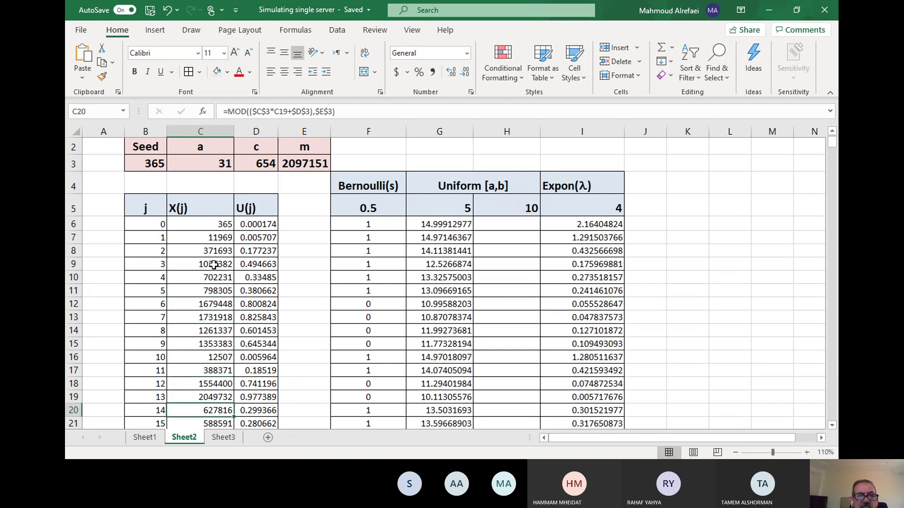
{"action": "key", "text": "Down"}
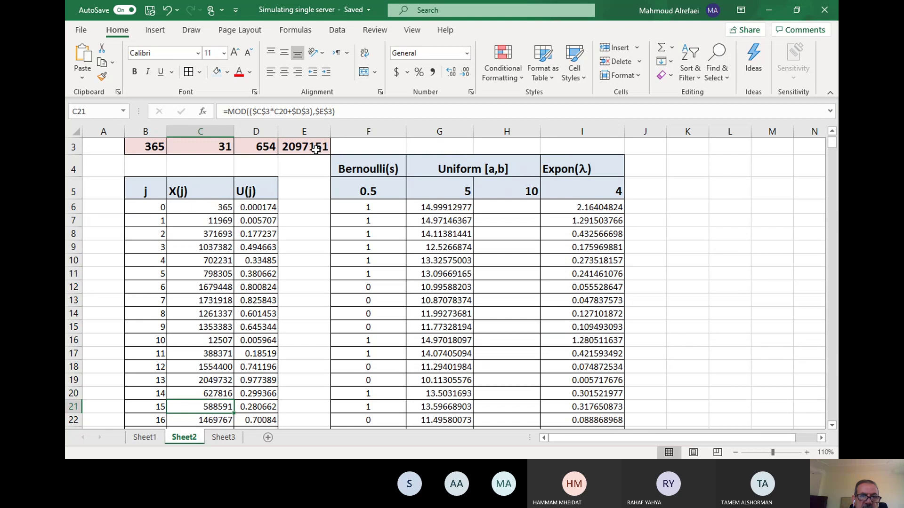
Step: Return to the first X(j) value in C6 and walk down the sequence to row 28, looking for repeated values
{"action": "left_click", "coordinate": [212, 207]}
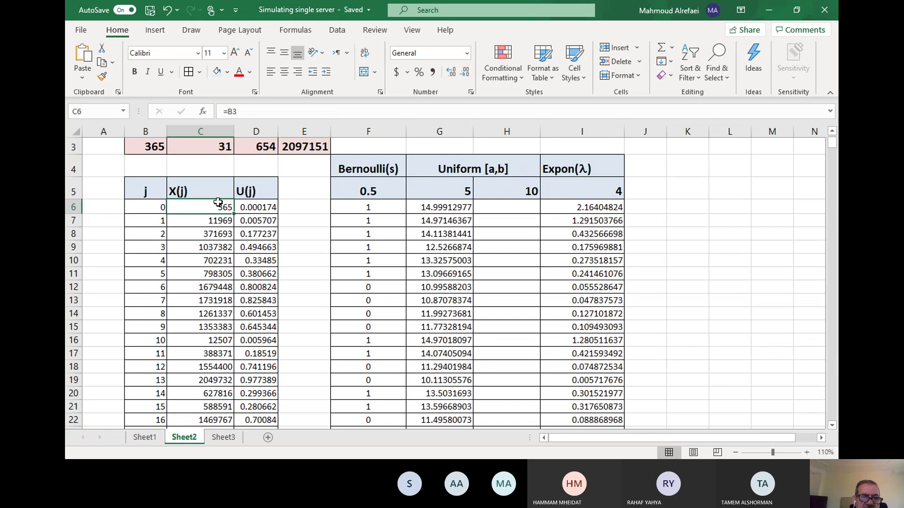
{"action": "left_click_drag", "start_coordinate": [218, 202], "coordinate": [247, 377]}
{"action": "key", "text": "Down"}
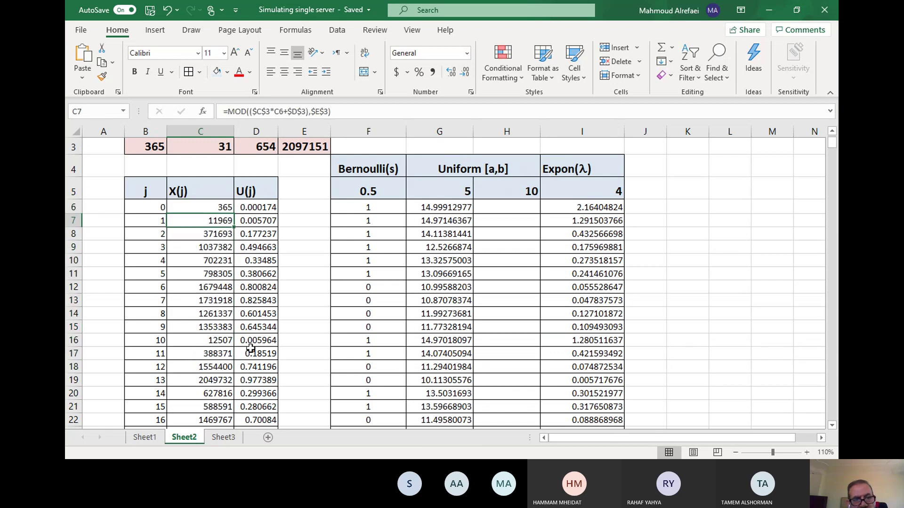
{"action": "key", "text": "Down"}
{"action": "key", "text": "Down"}
{"action": "key", "text": "Down"}
{"action": "key", "text": "Down"}
{"action": "key", "text": "Down"}
{"action": "key", "text": "Down"}
{"action": "key", "text": "Down"}
{"action": "key", "text": "Down"}
{"action": "key", "text": "Down"}
{"action": "key", "text": "Down"}
{"action": "key", "text": "Down"}
{"action": "key", "text": "Down"}
{"action": "key", "text": "Down"}
{"action": "key", "text": "Down"}
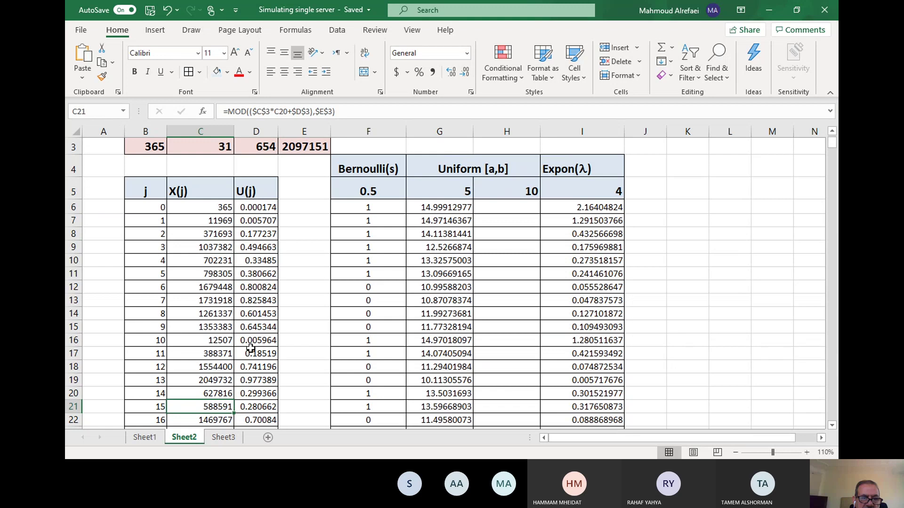
{"action": "key", "text": "Down"}
{"action": "key", "text": "Down"}
{"action": "key", "text": "Down"}
{"action": "key", "text": "Down"}
{"action": "key", "text": "Down"}
{"action": "key", "text": "Down"}
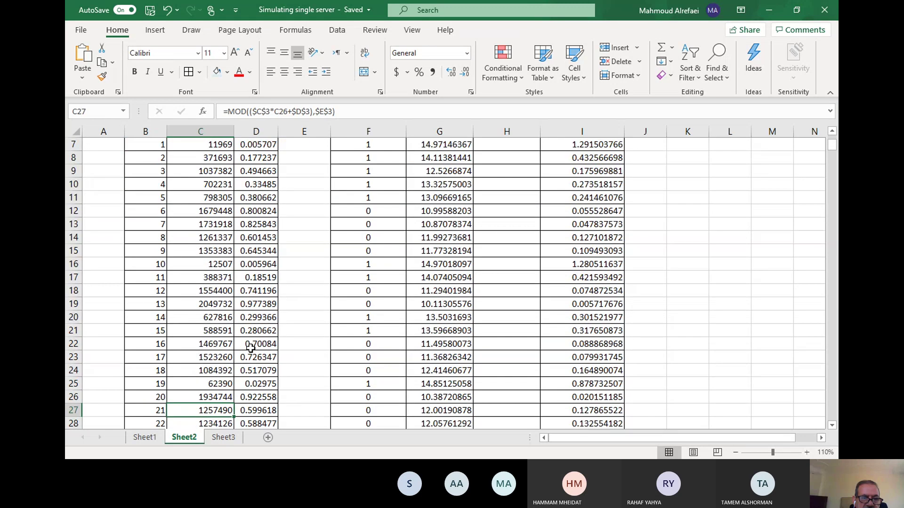
{"action": "key", "text": "Down"}
Step: Follow the X(j) sequence from C26 down to C258, checking whether any value repeats
{"action": "left_click", "coordinate": [221, 385]}
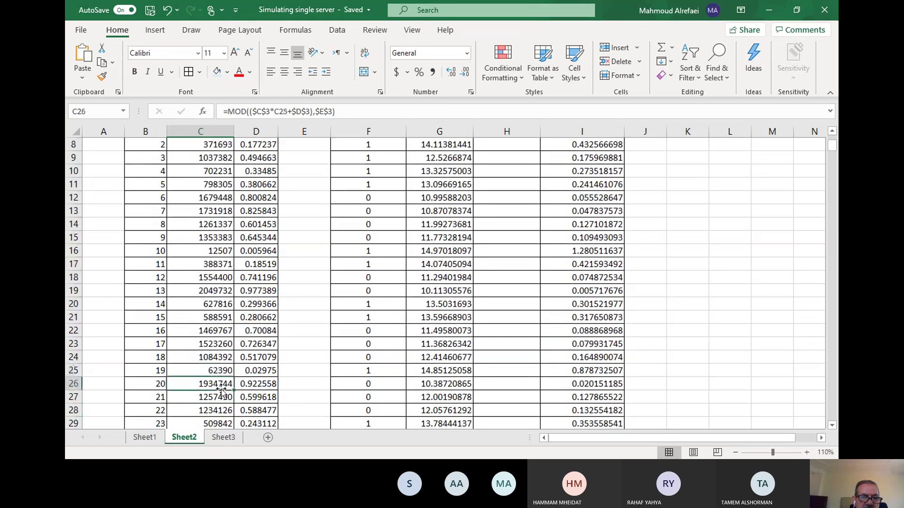
{"action": "key", "text": "Down"}
{"action": "key", "text": "Down"}
{"action": "scroll", "coordinate": [213, 332], "scroll_direction": "down", "scroll_amount": 8}
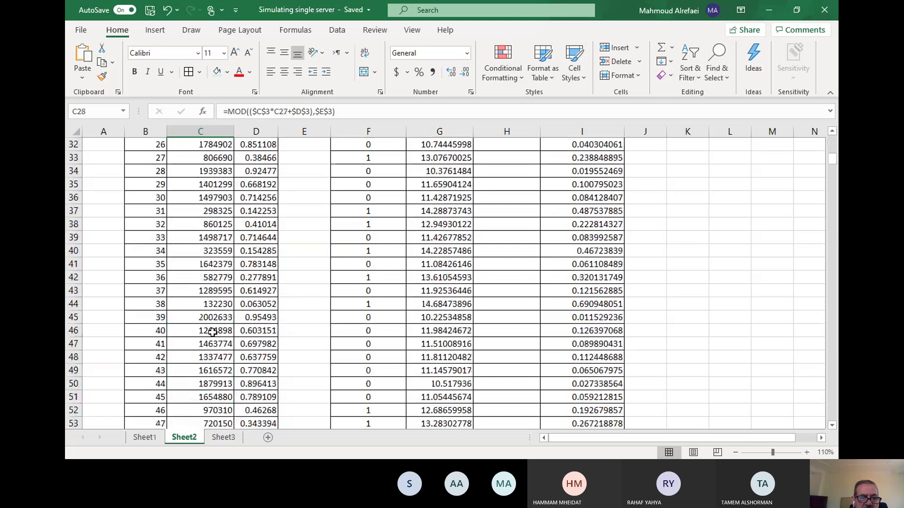
{"action": "scroll", "coordinate": [214, 333], "scroll_direction": "down", "scroll_amount": 9}
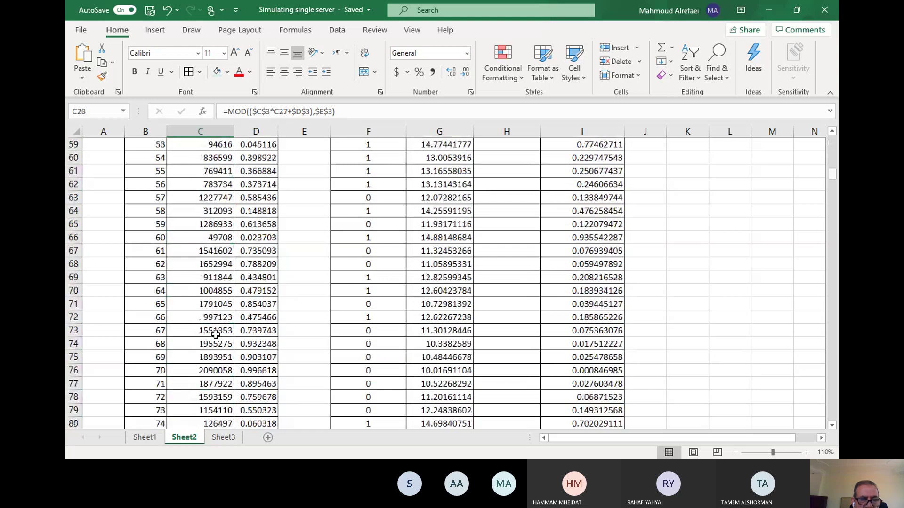
{"action": "scroll", "coordinate": [215, 335], "scroll_direction": "down", "scroll_amount": 20}
{"action": "scroll", "coordinate": [209, 353], "scroll_direction": "down", "scroll_amount": 20}
{"action": "left_click", "coordinate": [216, 352]}
Step: Fill the X(j) MOD formula from C296 down to C305
{"action": "scroll", "coordinate": [225, 351], "scroll_direction": "down", "scroll_amount": 6}
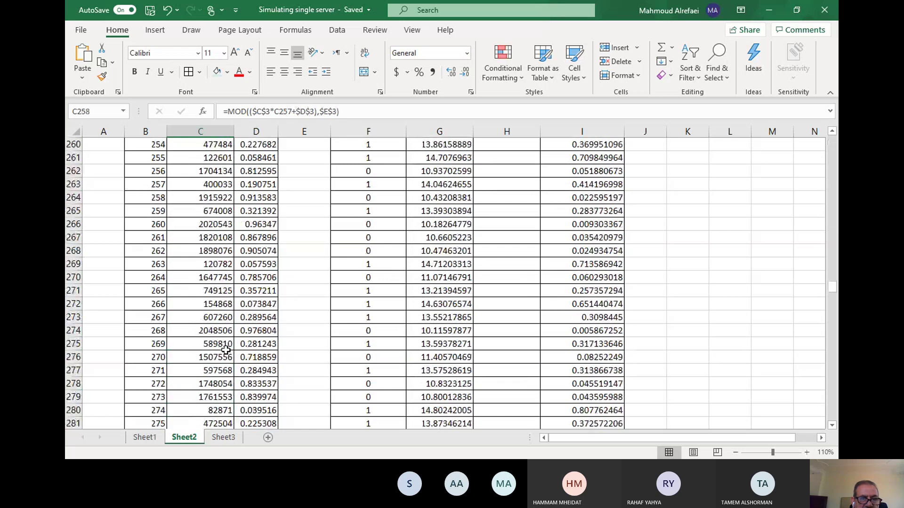
{"action": "scroll", "coordinate": [226, 350], "scroll_direction": "down", "scroll_amount": 10}
{"action": "left_click_drag", "start_coordinate": [216, 224], "coordinate": [233, 348]}
{"action": "scroll", "coordinate": [212, 376], "scroll_direction": "down", "scroll_amount": 5}
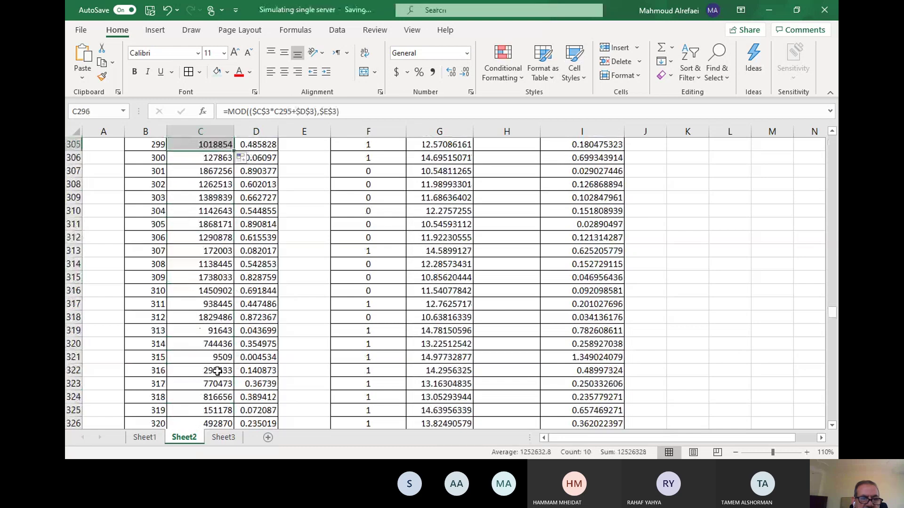
Step: Examine the end of the generated sequence, including the last j index in B506 and the Average row beneath it
{"action": "scroll", "coordinate": [217, 371], "scroll_direction": "down", "scroll_amount": 15}
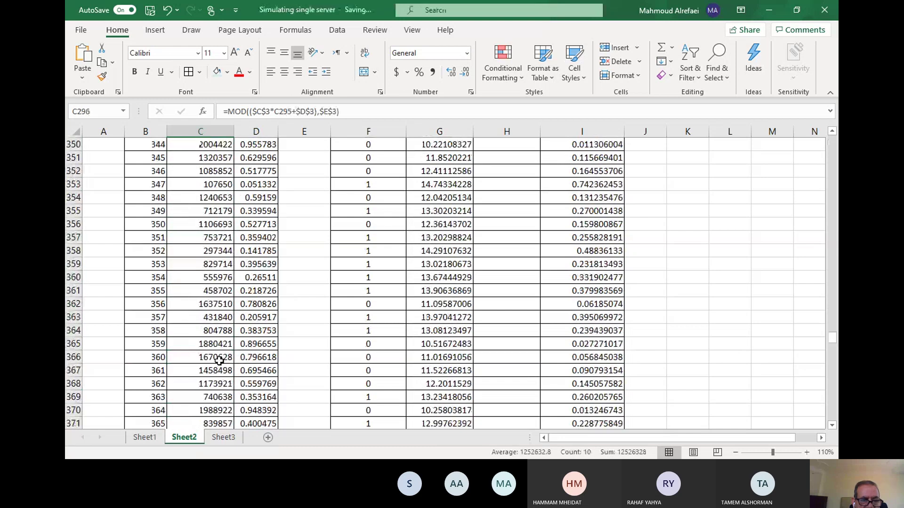
{"action": "scroll", "coordinate": [414, 323], "scroll_direction": "down", "scroll_amount": 20}
{"action": "scroll", "coordinate": [415, 323], "scroll_direction": "down", "scroll_amount": 6}
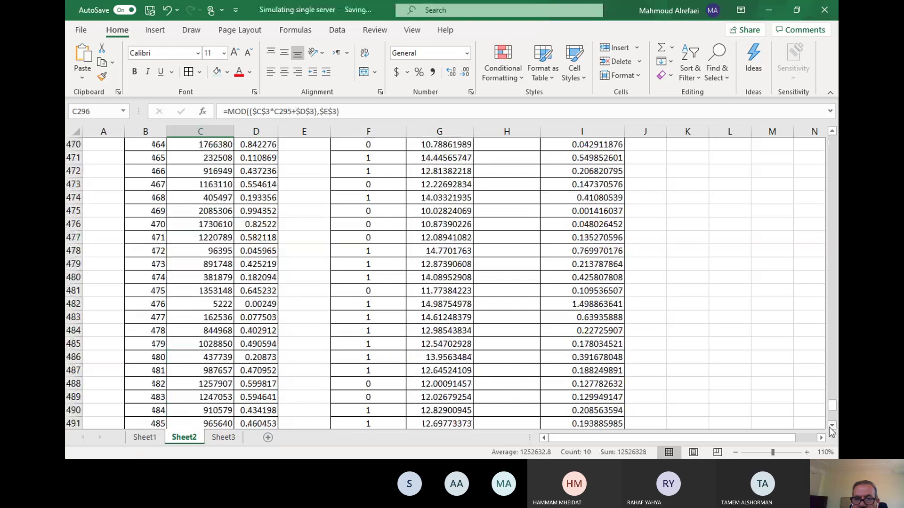
{"action": "scroll", "coordinate": [259, 264], "scroll_direction": "down", "scroll_amount": 11}
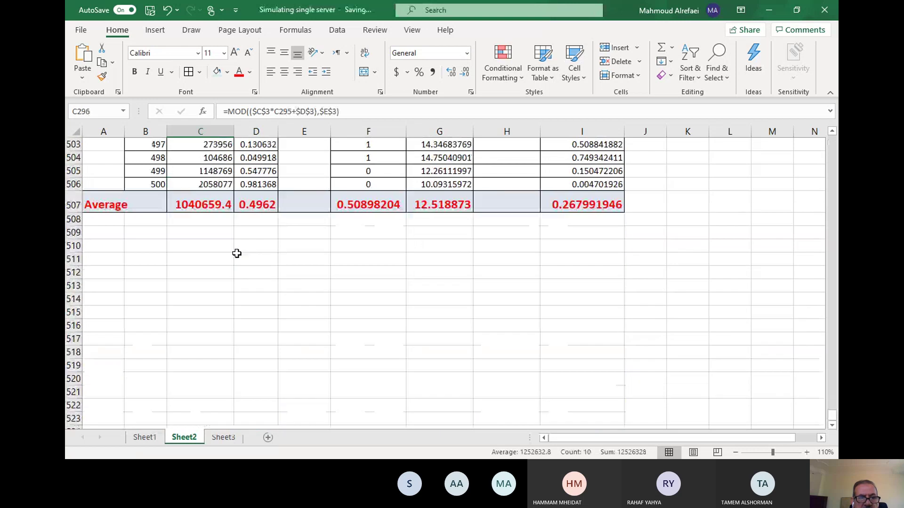
{"action": "scroll", "coordinate": [198, 282], "scroll_direction": "up", "scroll_amount": 3}
{"action": "left_click", "coordinate": [156, 304]}
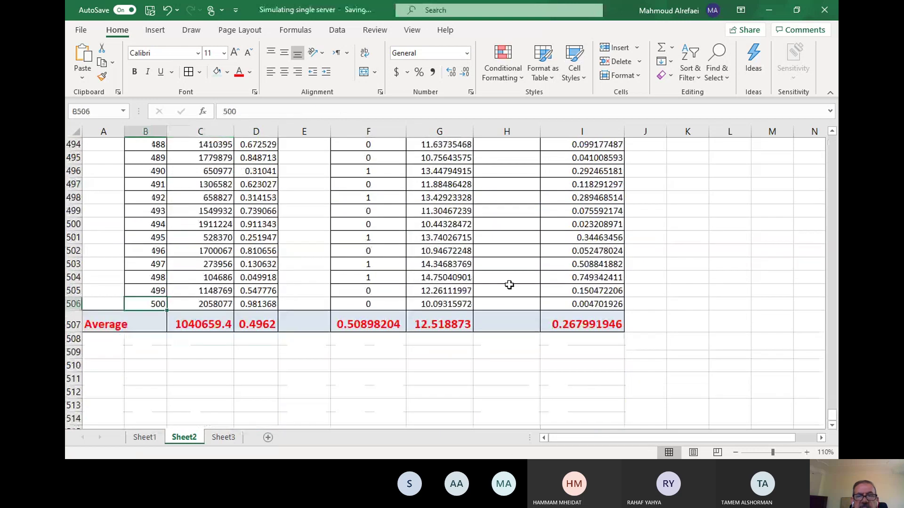
{"action": "scroll", "coordinate": [510, 285], "scroll_direction": "up", "scroll_amount": 5}
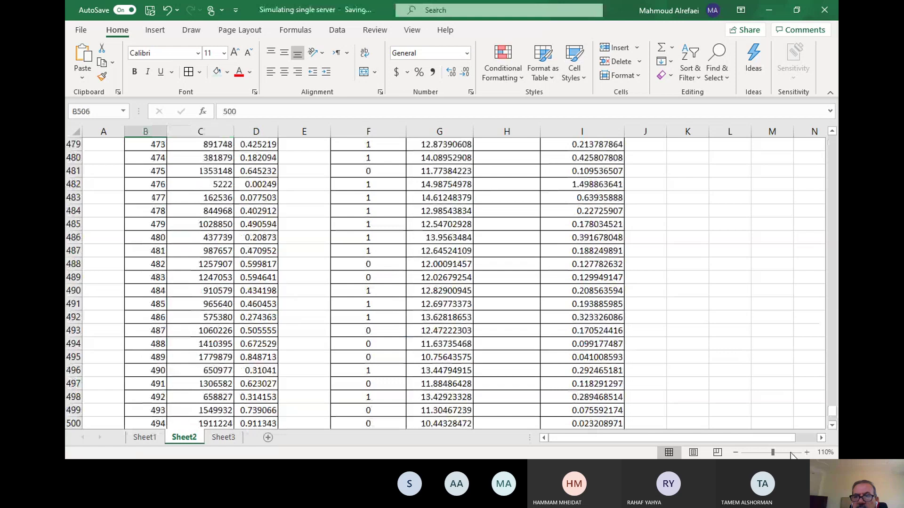
Step: Inspect the first U(j) formula in D6 alongside its X(j) source in C6, and step through the U(j) formulas below it
{"action": "scroll", "coordinate": [254, 235], "scroll_direction": "up", "scroll_amount": 20}
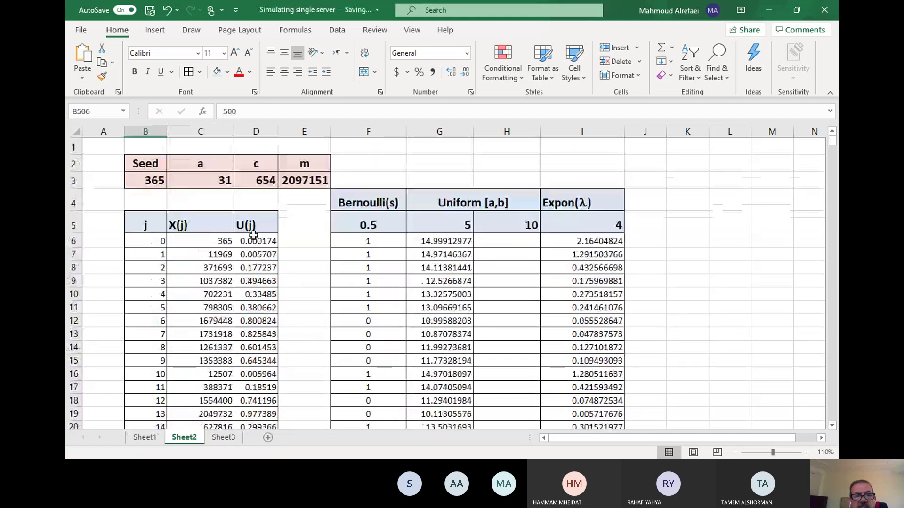
{"action": "left_click", "coordinate": [259, 240]}
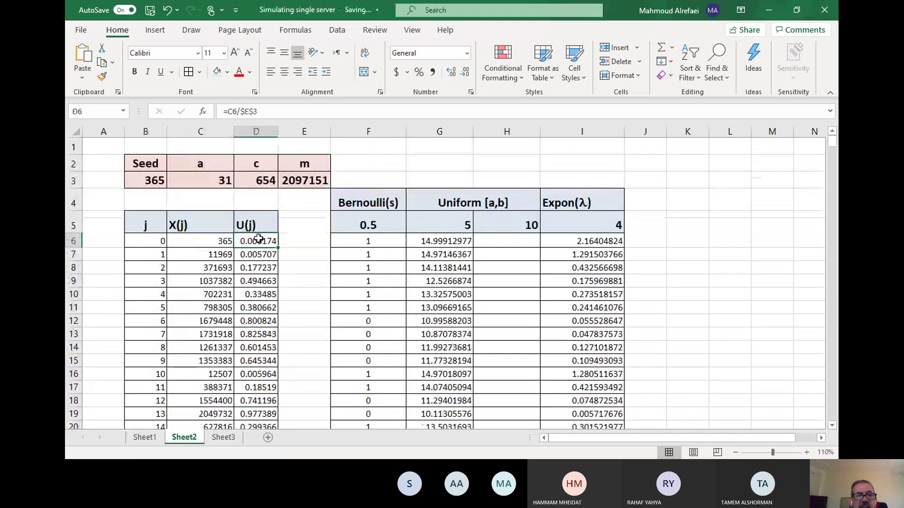
{"action": "left_click", "coordinate": [213, 239]}
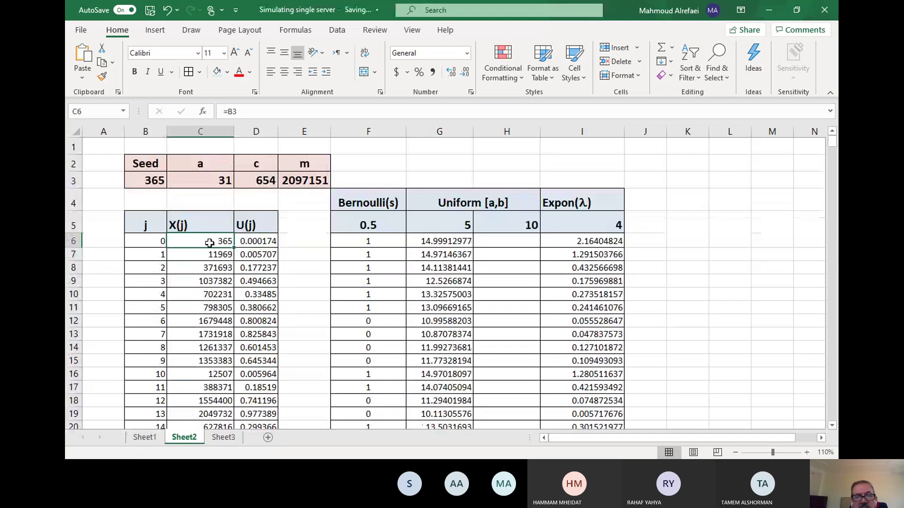
{"action": "left_click", "coordinate": [265, 242]}
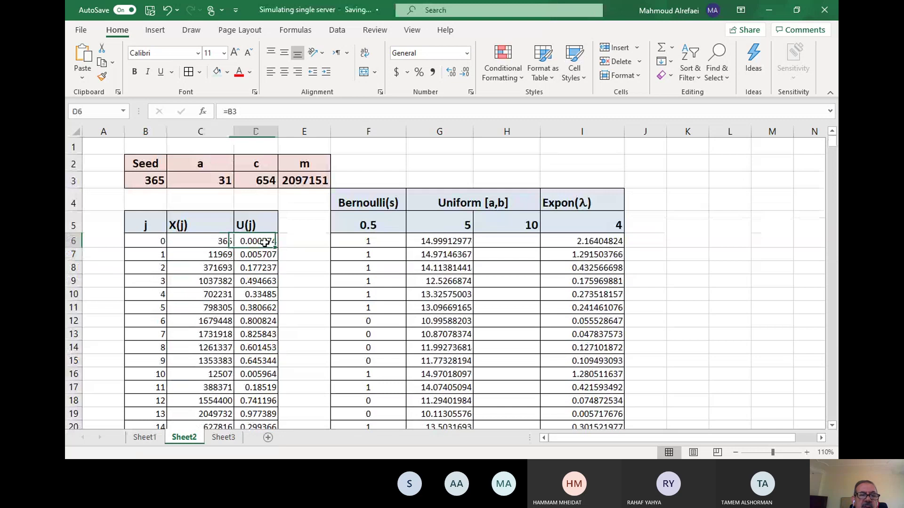
{"action": "key", "text": "Down"}
{"action": "key", "text": "Down"}
{"action": "key", "text": "Down"}
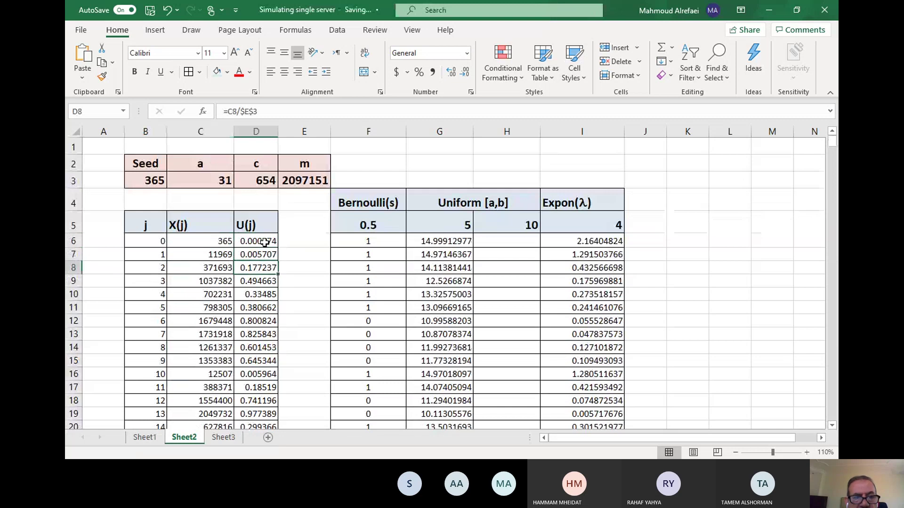
Step: Highlight the U(j) values from D6 to D19 and compare them with the X(j) values in C6 and C7
{"action": "left_click_drag", "start_coordinate": [265, 242], "coordinate": [248, 375]}
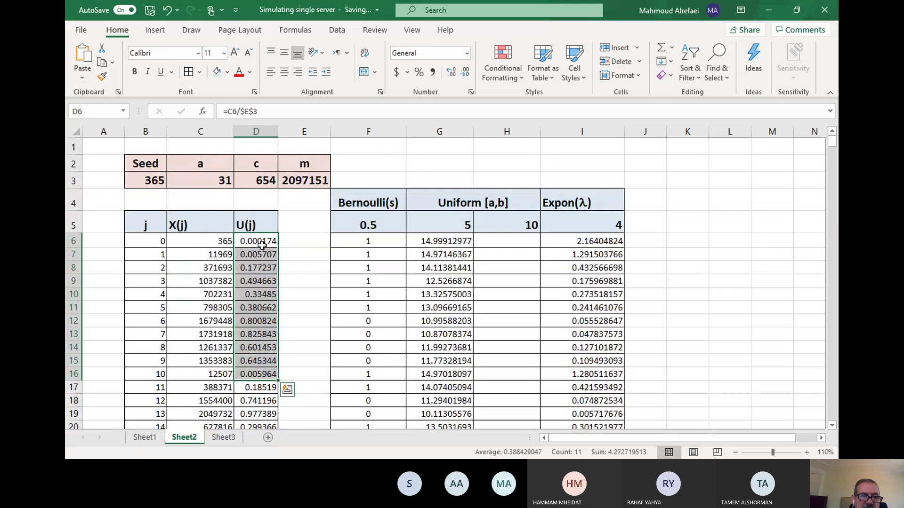
{"action": "left_click_drag", "start_coordinate": [262, 241], "coordinate": [263, 415]}
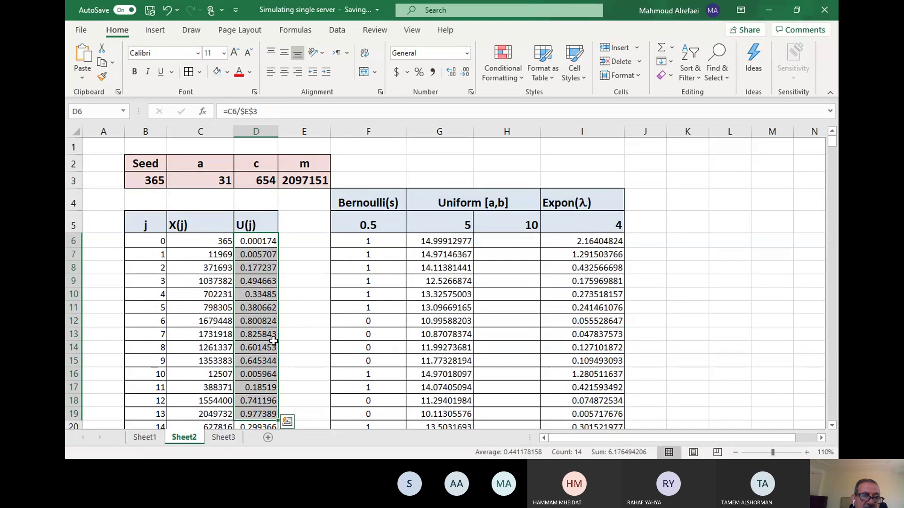
{"action": "left_click", "coordinate": [256, 241]}
{"action": "left_click", "coordinate": [202, 241]}
{"action": "left_click", "coordinate": [198, 254]}
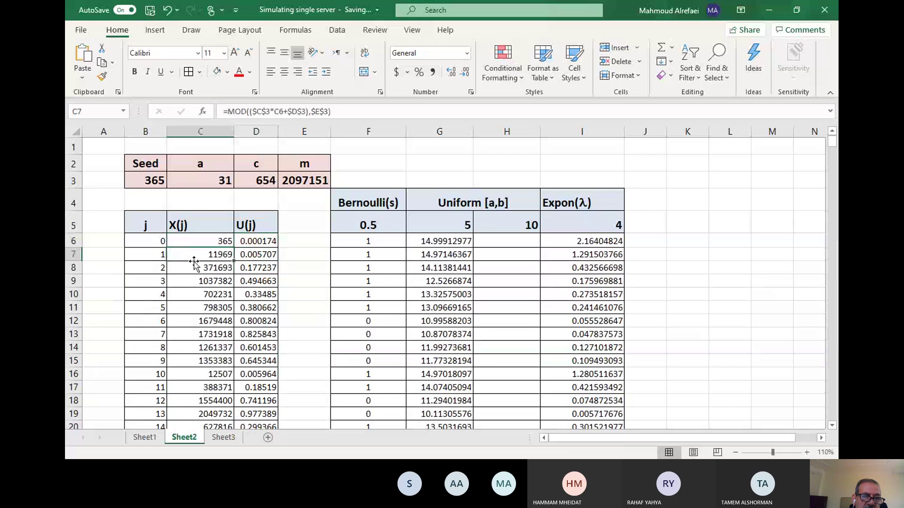
{"action": "left_click_drag", "start_coordinate": [257, 254], "coordinate": [256, 414]}
{"action": "key", "text": "shift+BackSpace"}
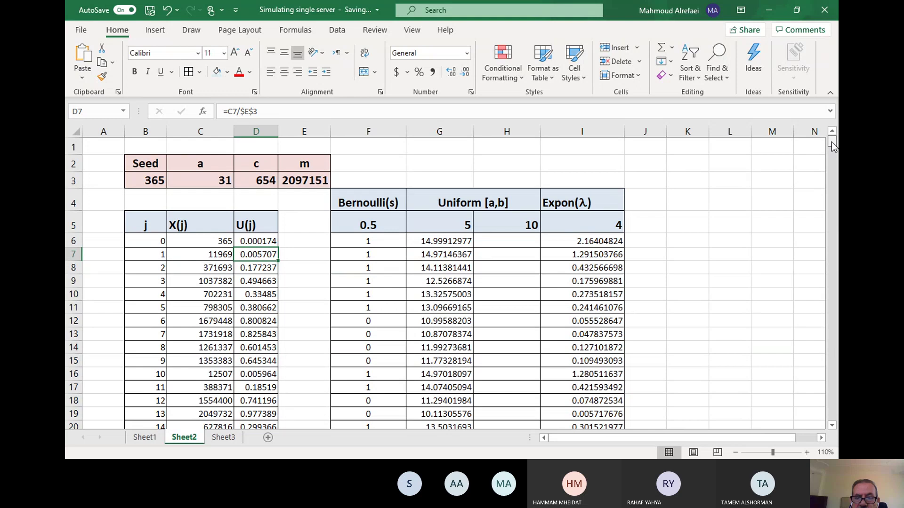
Step: Check the AVERAGE formula for U(j) in D507 and the last U(j) formula in D506
{"action": "left_click_drag", "start_coordinate": [831, 142], "coordinate": [838, 414]}
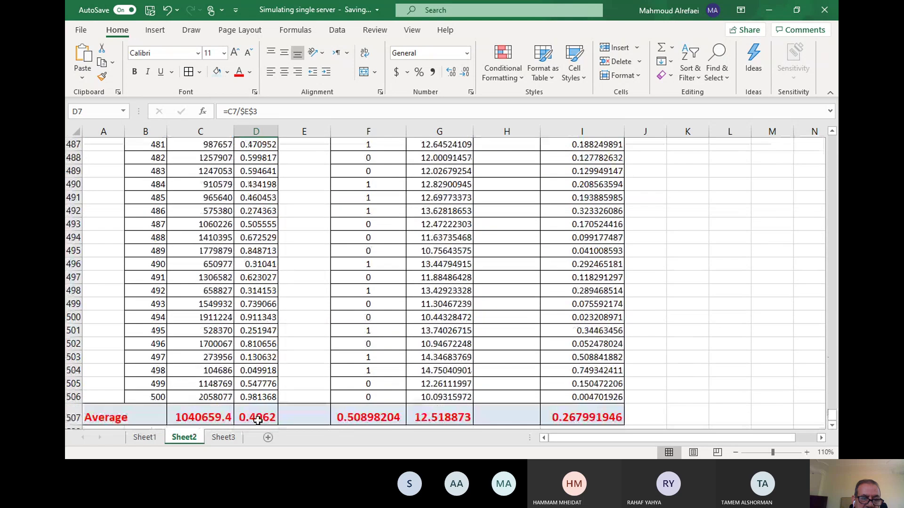
{"action": "left_click", "coordinate": [258, 420]}
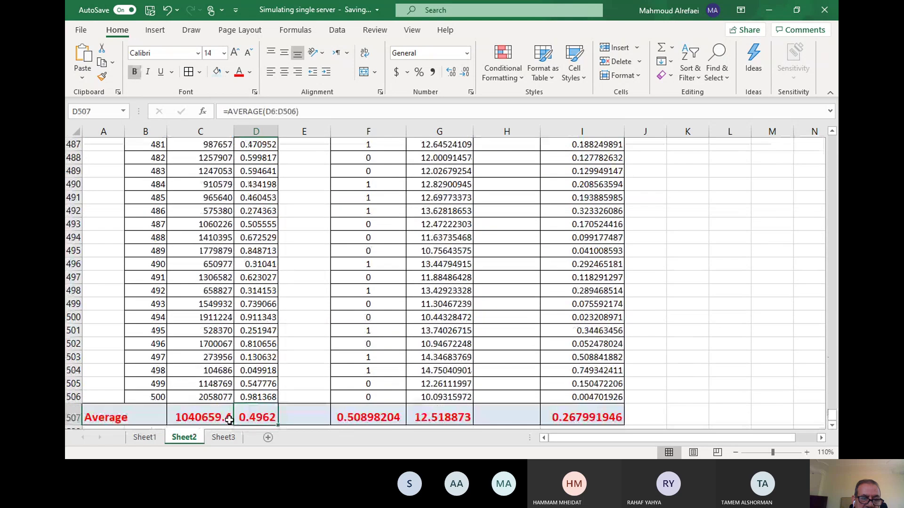
{"action": "left_click", "coordinate": [255, 400]}
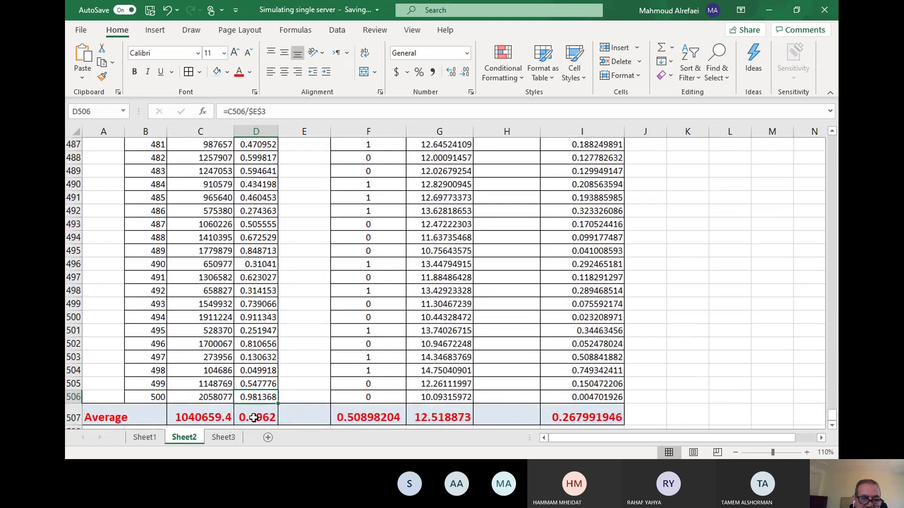
{"action": "left_click", "coordinate": [251, 418]}
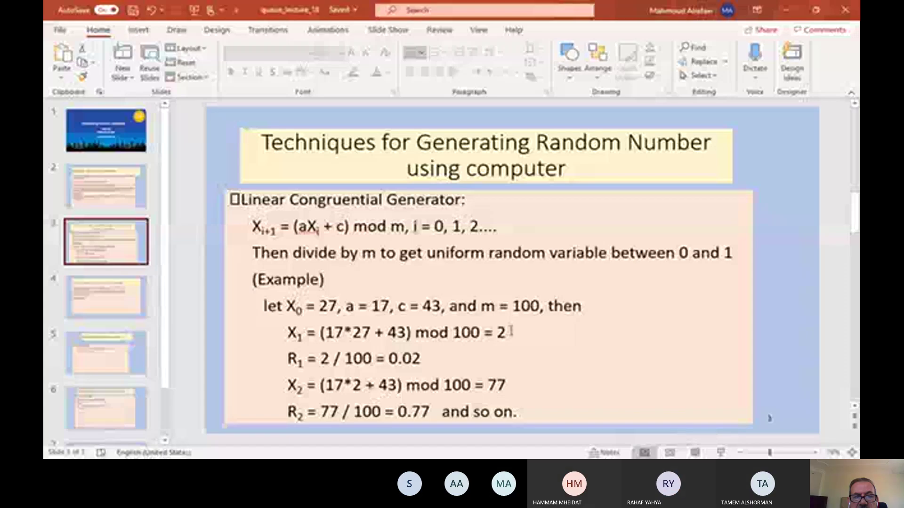
Step: Switch to the queue_lecture_18 presentation in PowerPoint and show slide 4, Generating Bernoulli Random Variable
{"action": "left_click", "coordinate": [94, 311]}
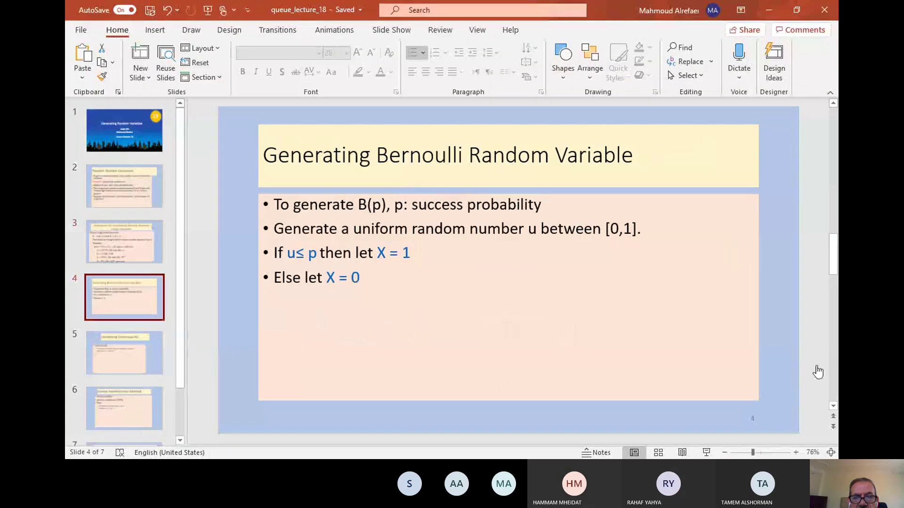
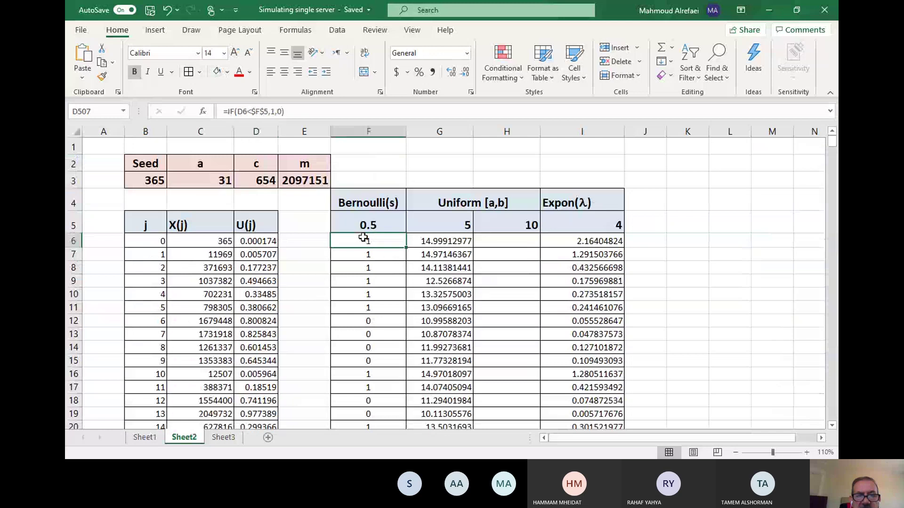
Step: Back in the Simulating single server workbook, review F6's Bernoulli formula =IF(D6<$F$5,1,0) and fill it down to F100
{"action": "double_click", "coordinate": [361, 241]}
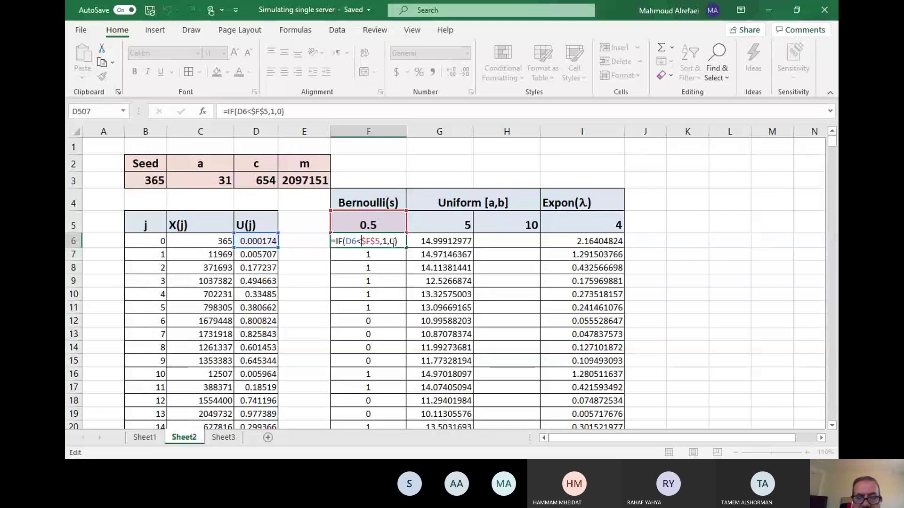
{"action": "key", "text": "Return"}
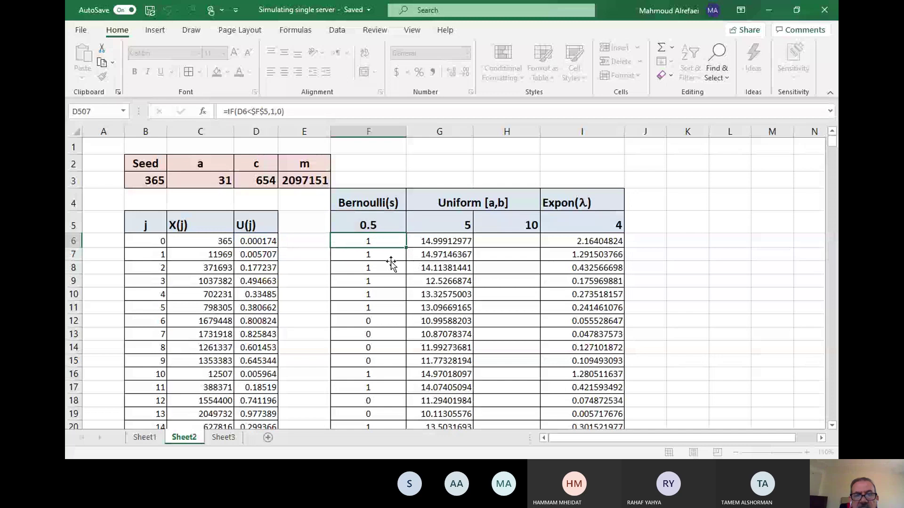
{"action": "left_click", "coordinate": [404, 245]}
{"action": "mouse_move", "coordinate": [406, 247]}
{"action": "left_mouse_down"}
{"action": "mouse_move", "coordinate": [388, 459]}
{"action": "mouse_move", "coordinate": [363, 444]}
{"action": "left_mouse_up"}
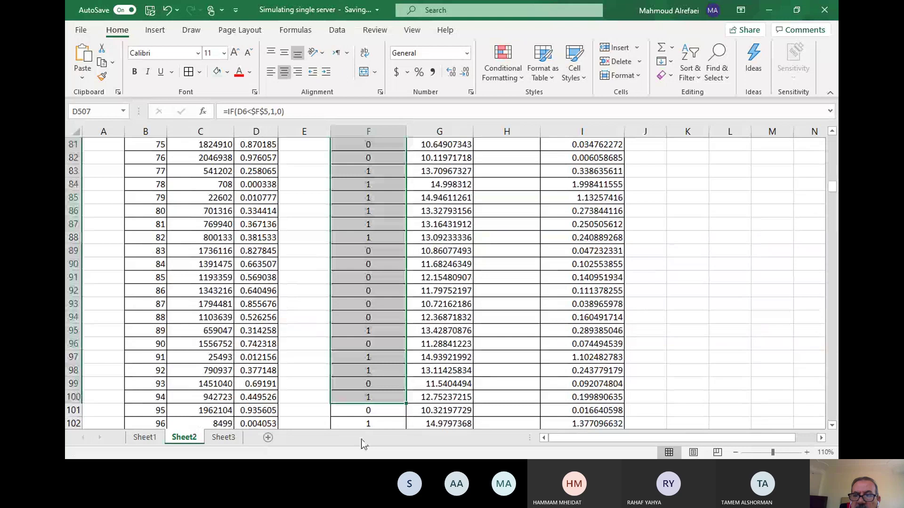
Step: Check the AVERAGE formula of the Bernoulli column in F507
{"action": "left_click_drag", "start_coordinate": [832, 190], "coordinate": [816, 330]}
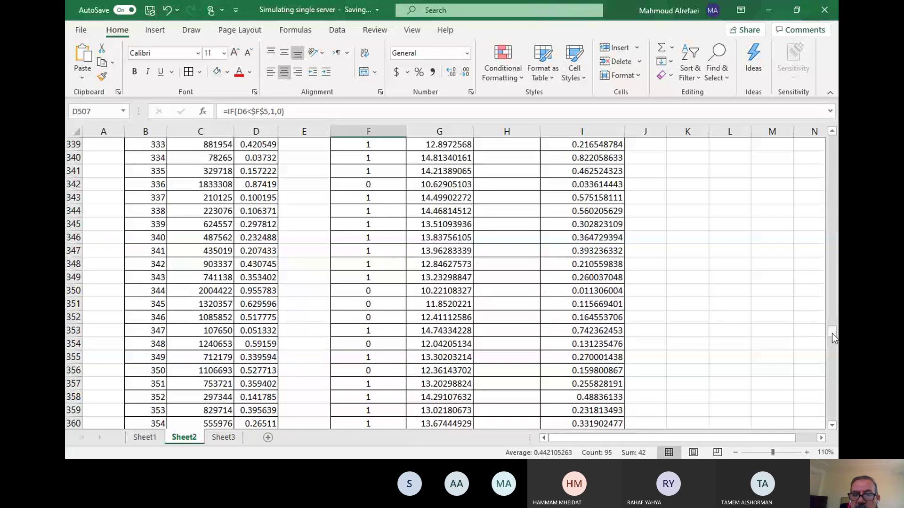
{"action": "left_click_drag", "start_coordinate": [832, 333], "coordinate": [828, 410]}
{"action": "left_click", "coordinate": [364, 420]}
{"action": "scroll", "coordinate": [371, 362], "scroll_direction": "down", "scroll_amount": 2}
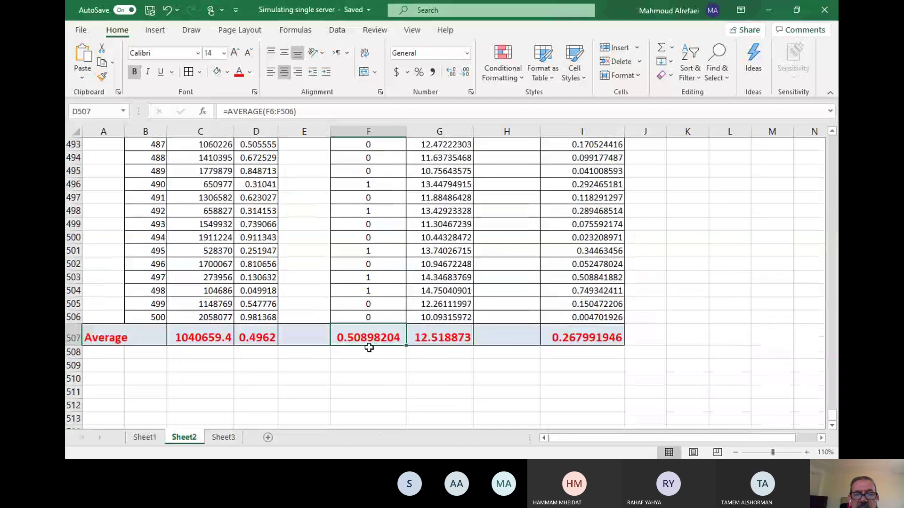
Step: Copy the Bernoulli column's average formula down to F508 and turn it into a sum, =SUM(F7:F507)
{"action": "left_click_drag", "start_coordinate": [406, 346], "coordinate": [405, 356]}
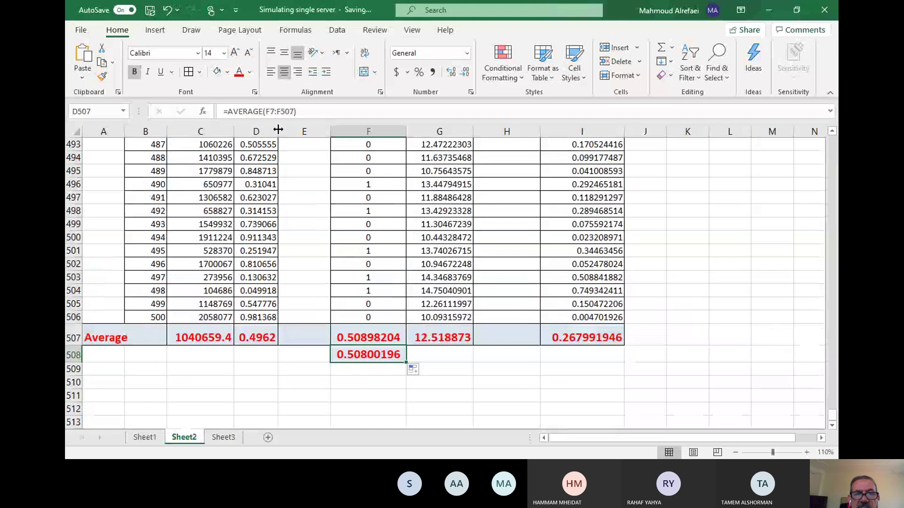
{"action": "left_click", "coordinate": [262, 111]}
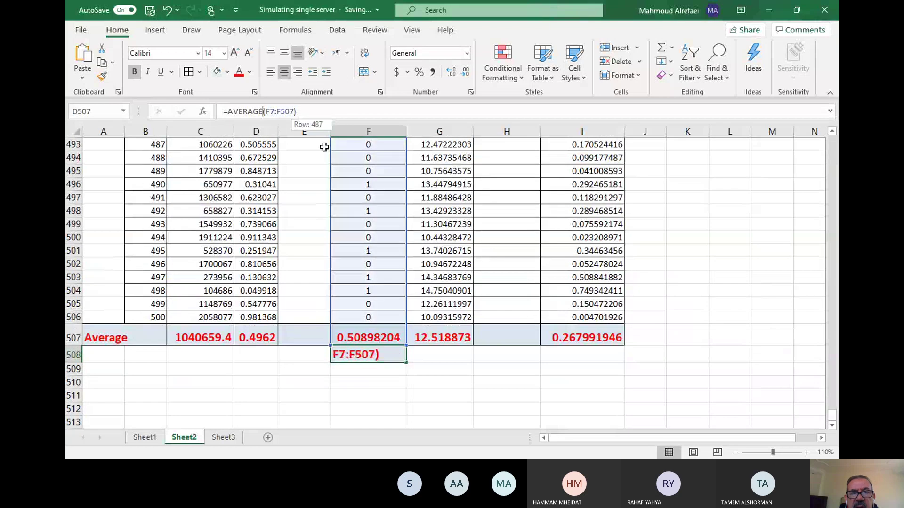
{"action": "key", "text": "BackSpace"}
{"action": "key", "text": "BackSpace"}
{"action": "key", "text": "BackSpace"}
{"action": "key", "text": "BackSpace"}
{"action": "key", "text": "BackSpace"}
{"action": "key", "text": "BackSpace"}
{"action": "key", "text": "BackSpace"}
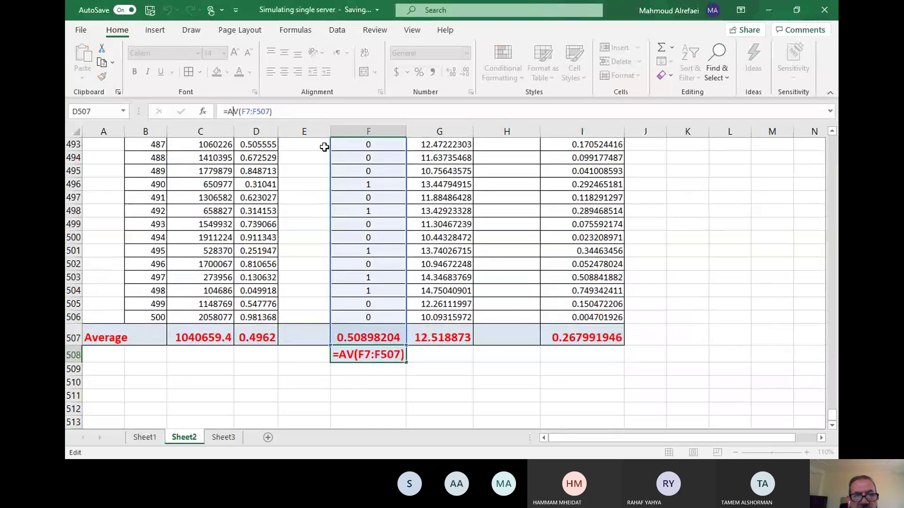
{"action": "type", "text": "Su"}
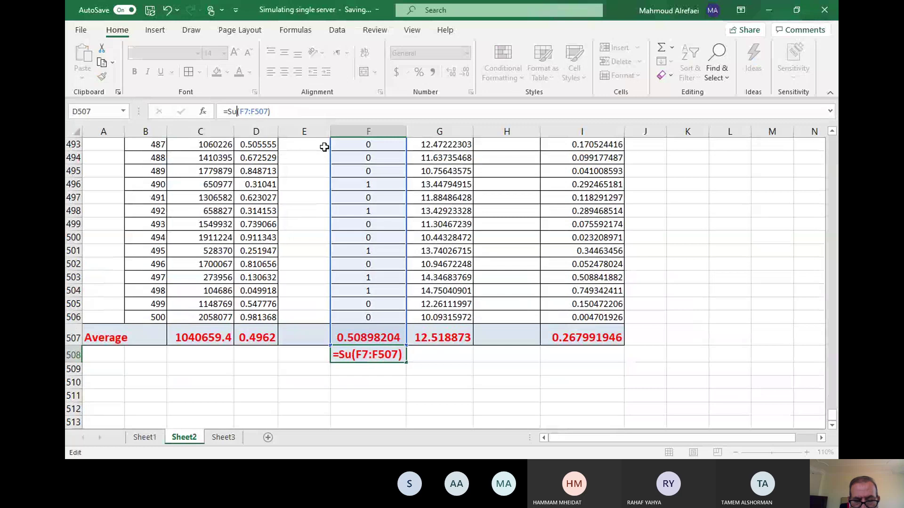
{"action": "type", "text": "m"}
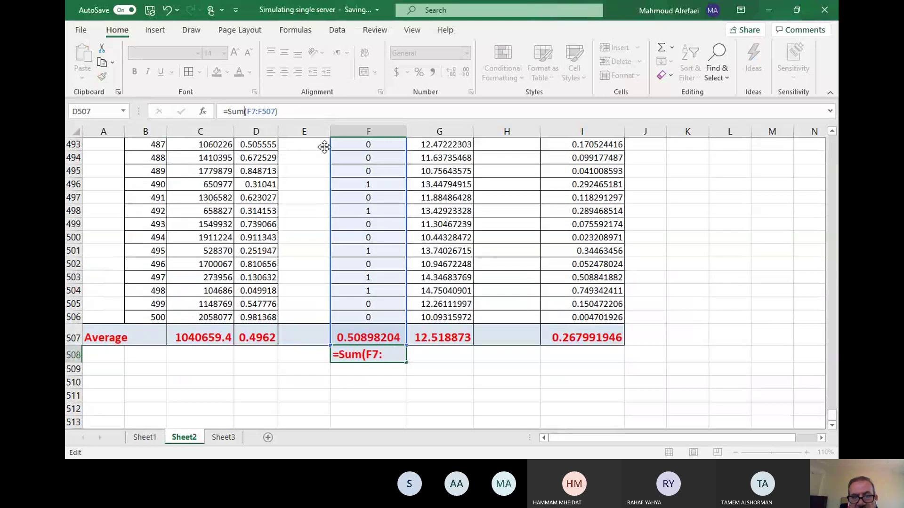
{"action": "key", "text": "Return"}
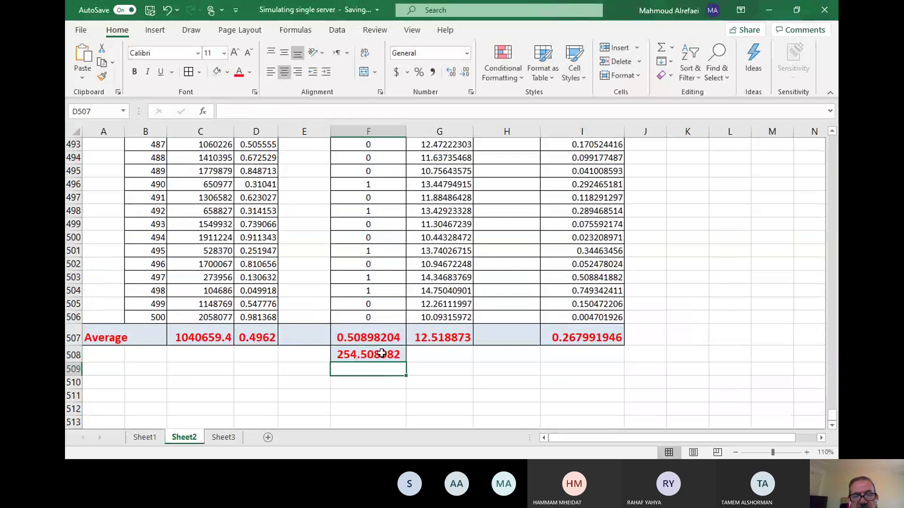
Step: Correct the sum formula in F508 so that it covers F7:F506
{"action": "left_click", "coordinate": [382, 354]}
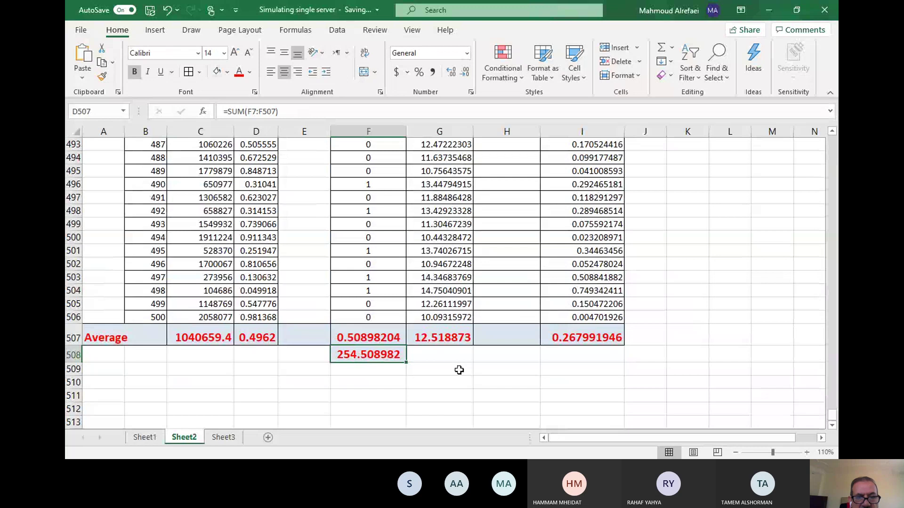
{"action": "left_click", "coordinate": [277, 112]}
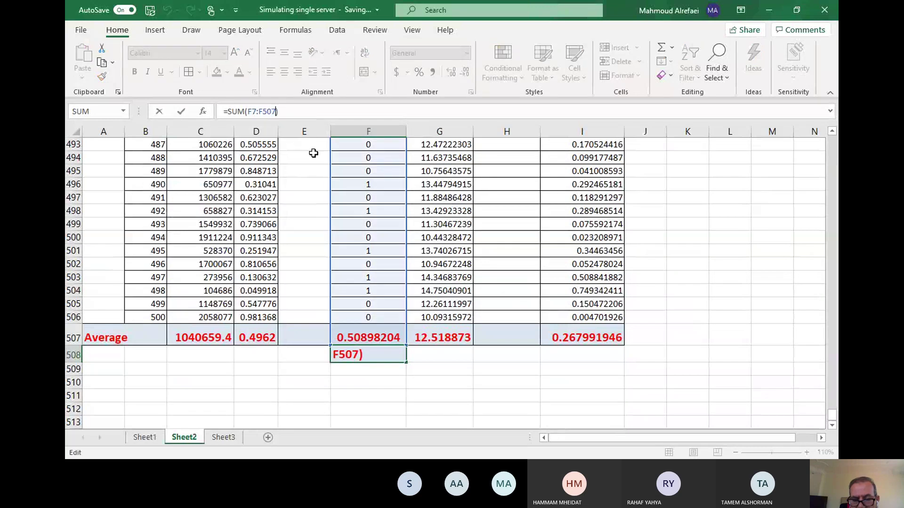
{"action": "key", "text": "BackSpace"}
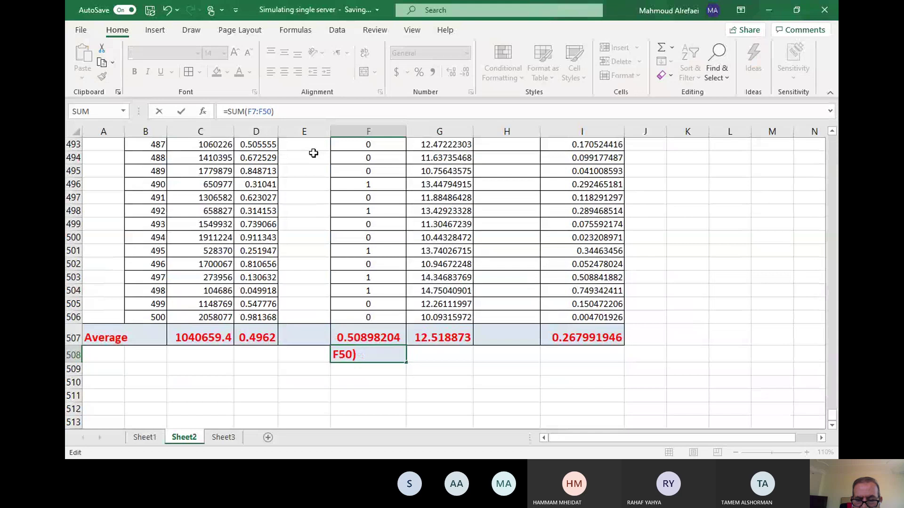
{"action": "type", "text": "6"}
{"action": "key", "text": "Return"}
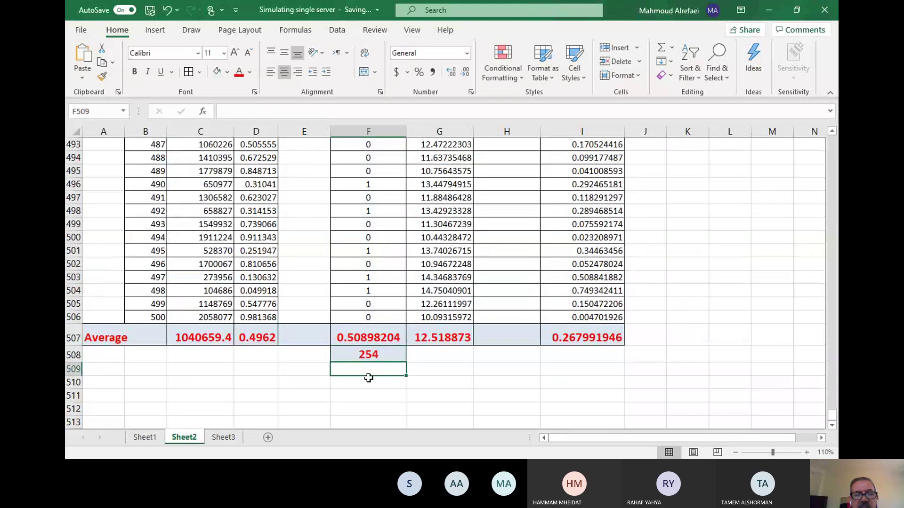
{"action": "left_click", "coordinate": [375, 356]}
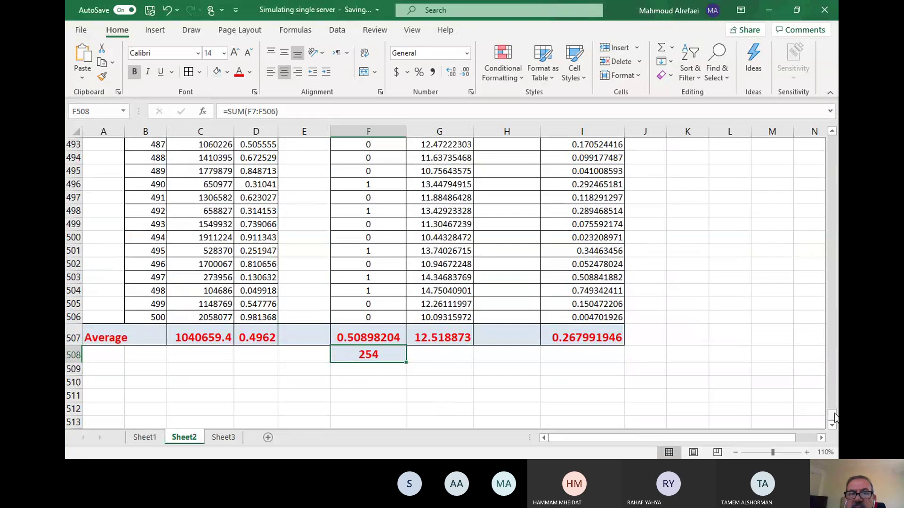
Step: Set the Bernoulli parameter in F5 to 0.2
{"action": "left_click_drag", "start_coordinate": [834, 417], "coordinate": [828, 134]}
{"action": "left_click", "coordinate": [372, 226]}
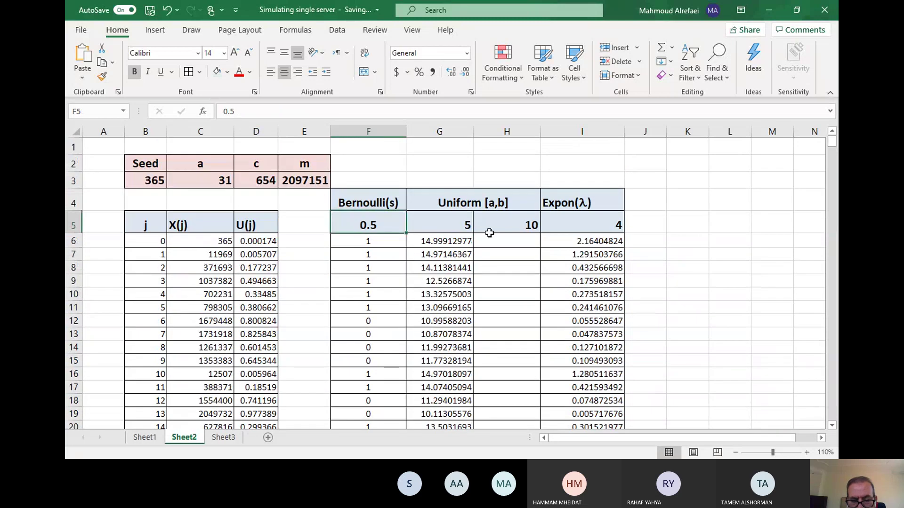
{"action": "type", "text": "0.2"}
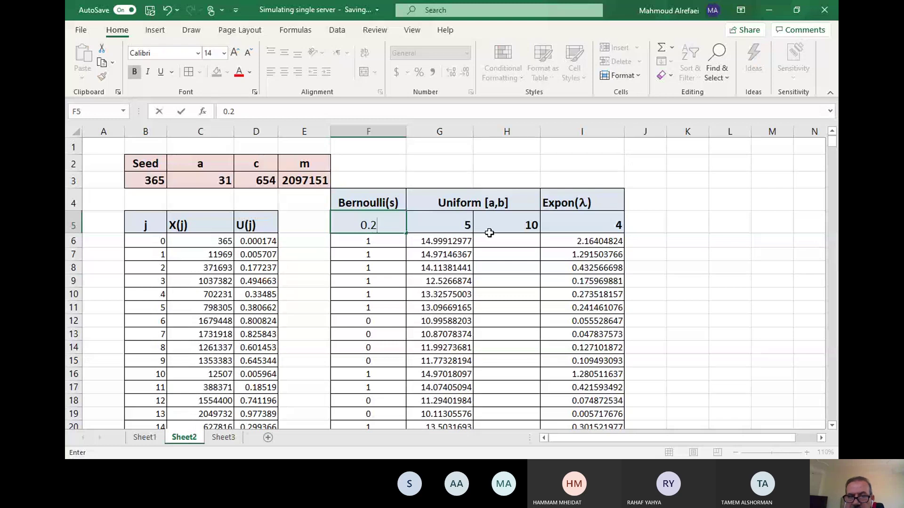
{"action": "key", "text": "Return"}
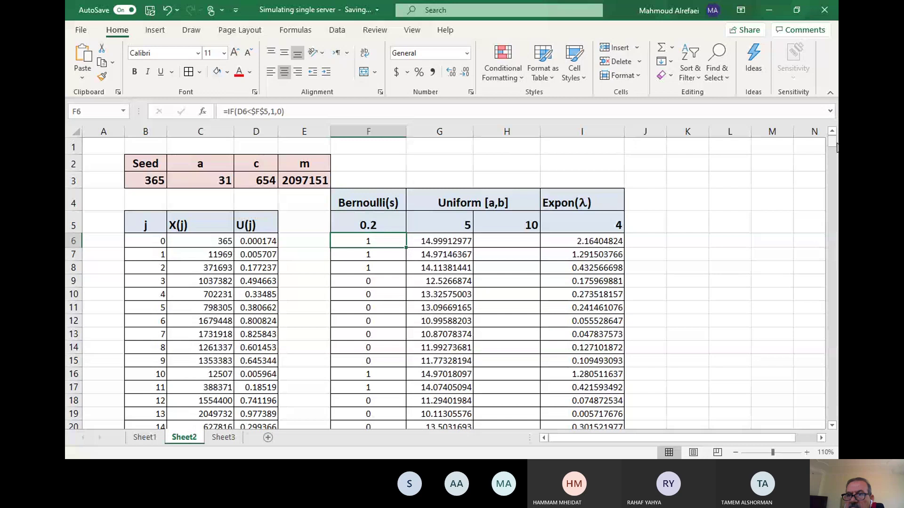
Step: Check the Bernoulli column's sum in F508 and its average in F507
{"action": "left_click_drag", "start_coordinate": [832, 143], "coordinate": [819, 424]}
{"action": "left_click", "coordinate": [391, 421]}
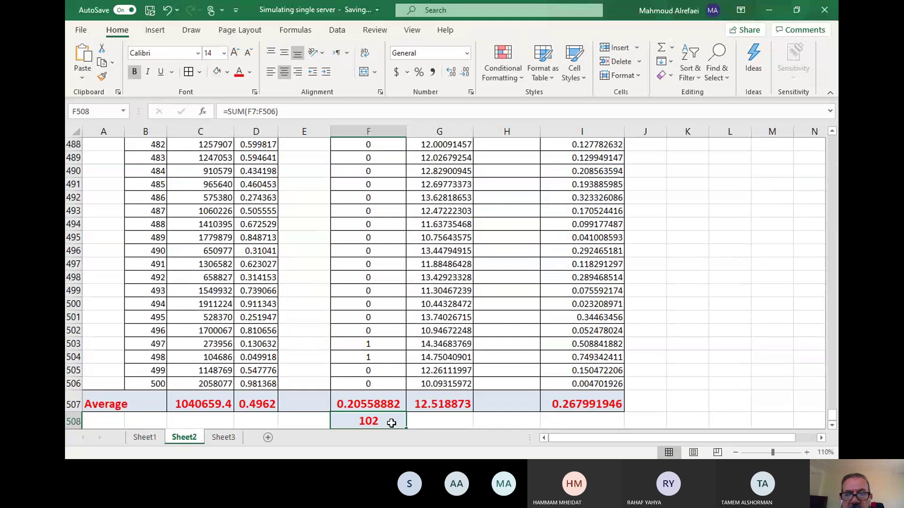
{"action": "left_click", "coordinate": [385, 403]}
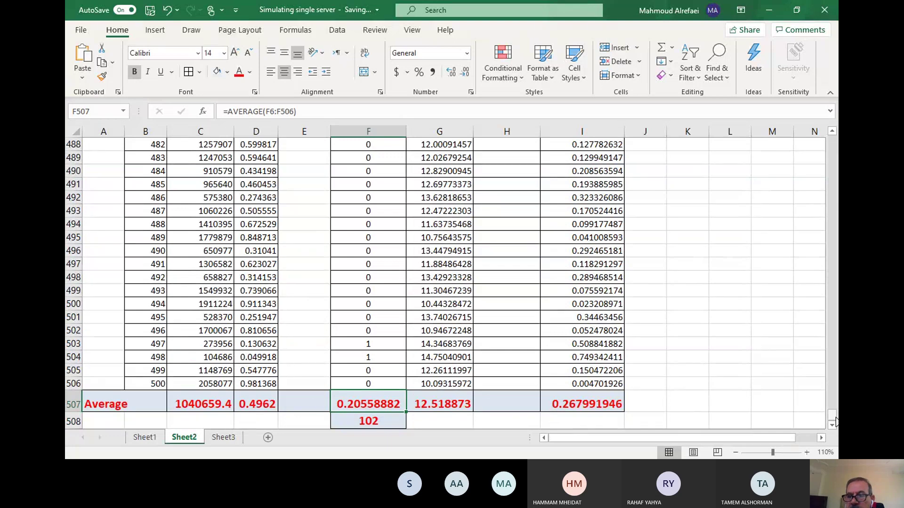
Step: Review the Uniform [a,b] formula =$G$5+($H$5-$G$5*D6) in G6 and fill it down to G48
{"action": "left_click_drag", "start_coordinate": [834, 420], "coordinate": [832, 140]}
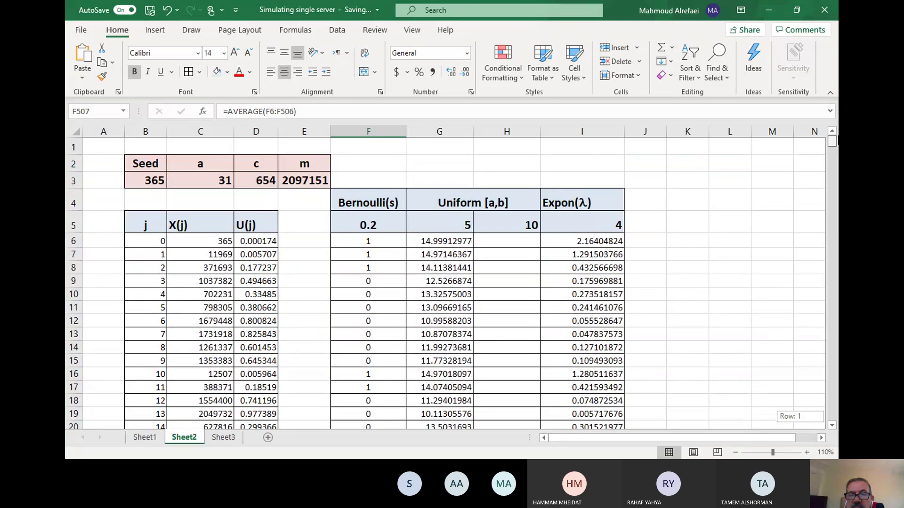
{"action": "left_click", "coordinate": [441, 241]}
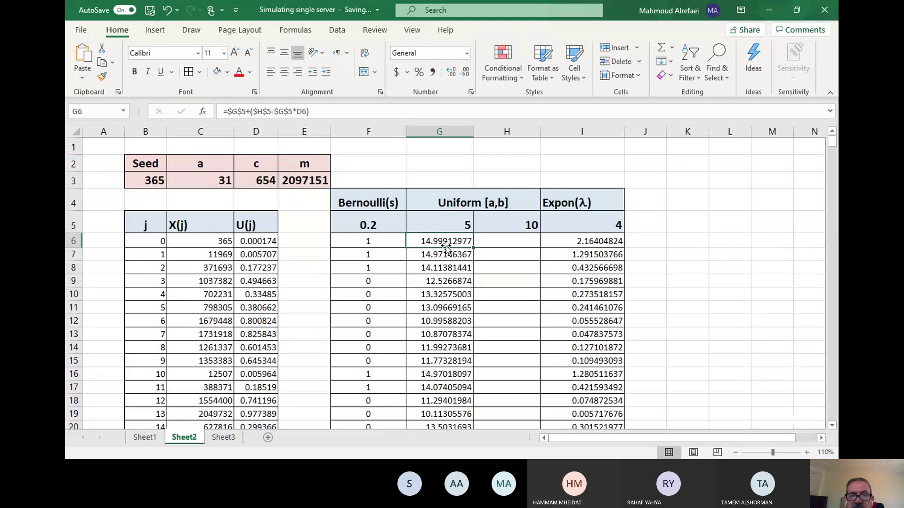
{"action": "double_click", "coordinate": [450, 240]}
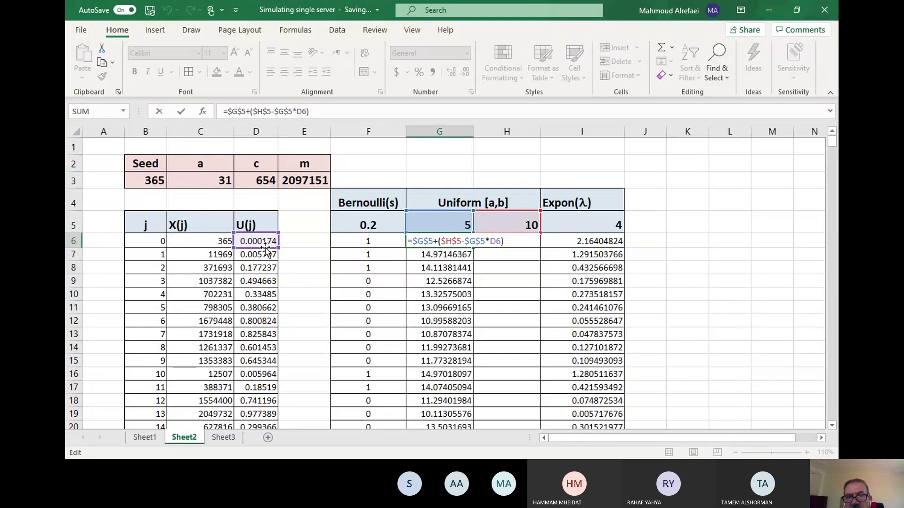
{"action": "key", "text": "Return"}
{"action": "left_click", "coordinate": [459, 240]}
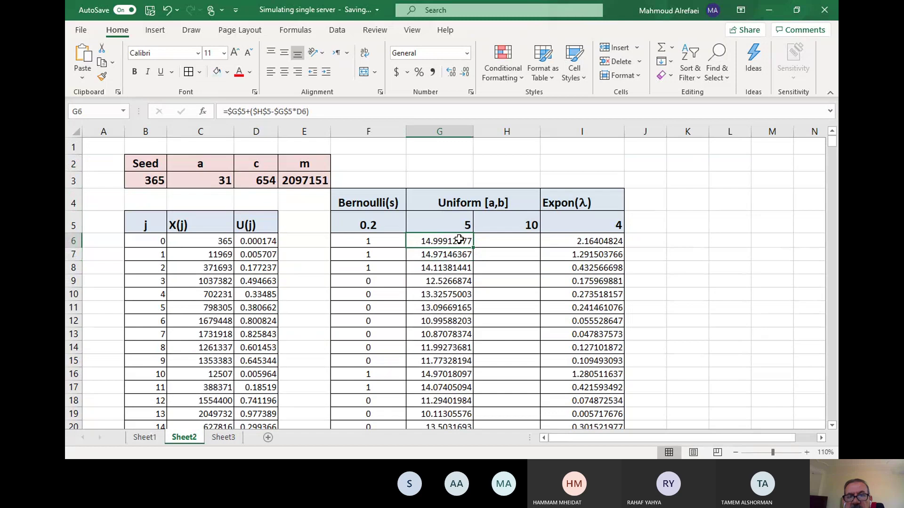
{"action": "left_click_drag", "start_coordinate": [472, 248], "coordinate": [459, 397]}
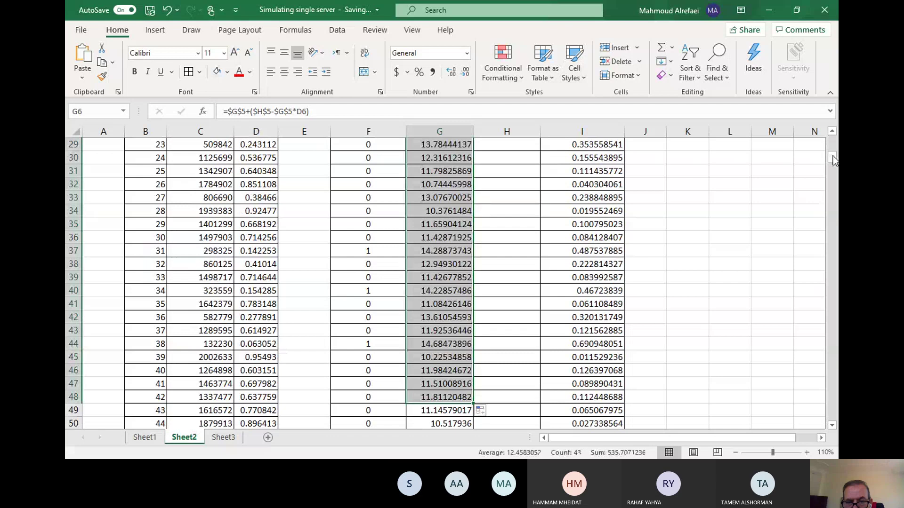
Step: Check the AVERAGE formula of the Uniform column in G507
{"action": "left_click_drag", "start_coordinate": [832, 160], "coordinate": [812, 416]}
{"action": "left_click", "coordinate": [446, 406]}
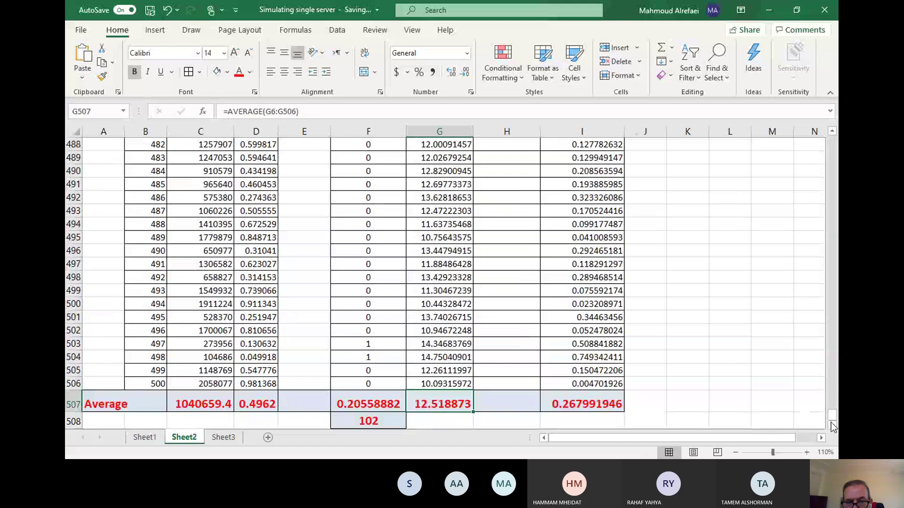
Step: Correct the Uniform formula in G6 to =$G$5+(($H$5-$G$5)*D6) by bracketing the b minus a difference
{"action": "left_click_drag", "start_coordinate": [834, 419], "coordinate": [831, 140]}
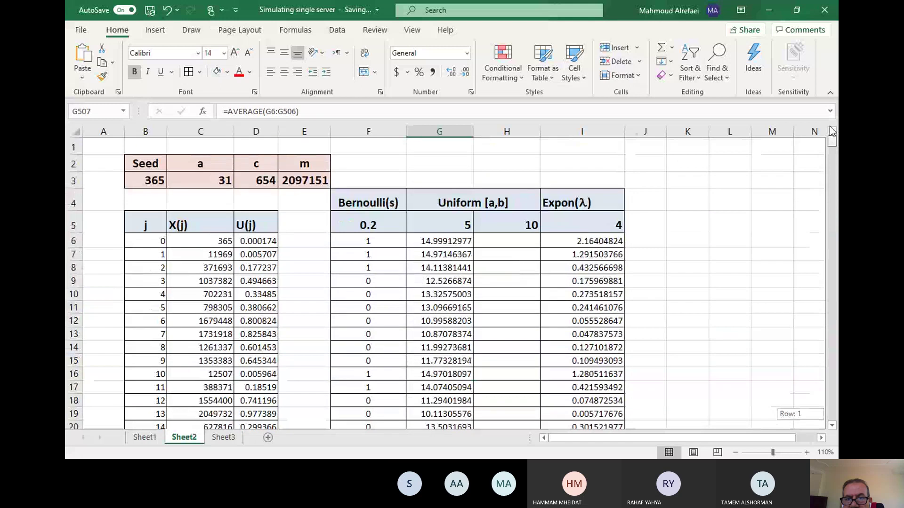
{"action": "left_click", "coordinate": [451, 240]}
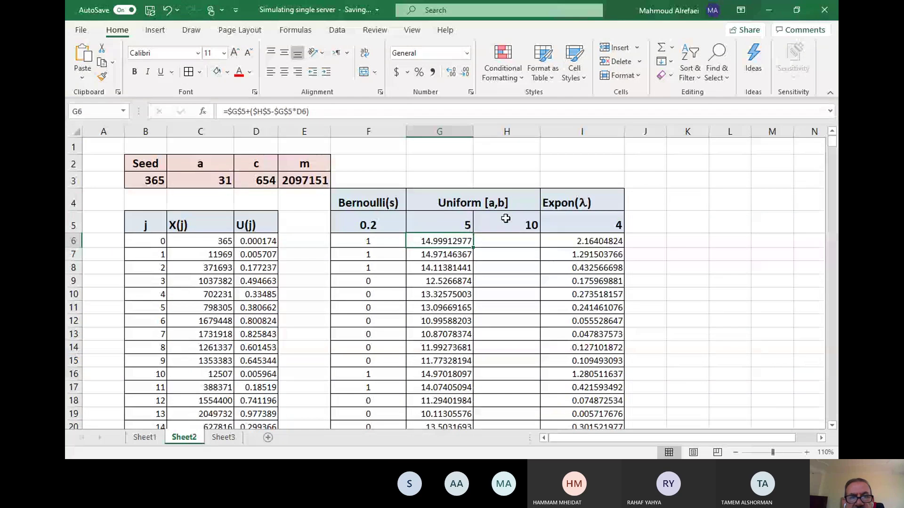
{"action": "double_click", "coordinate": [451, 241]}
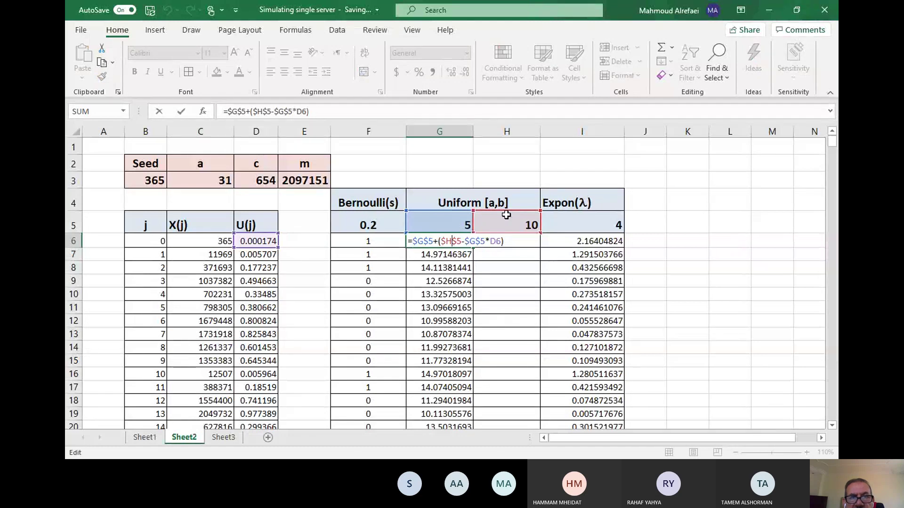
{"action": "left_click", "coordinate": [255, 110]}
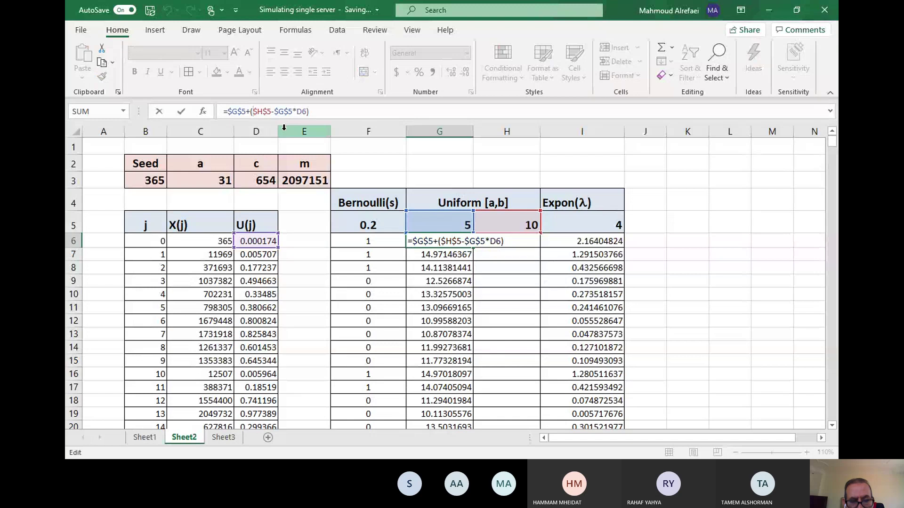
{"action": "type", "text": "("}
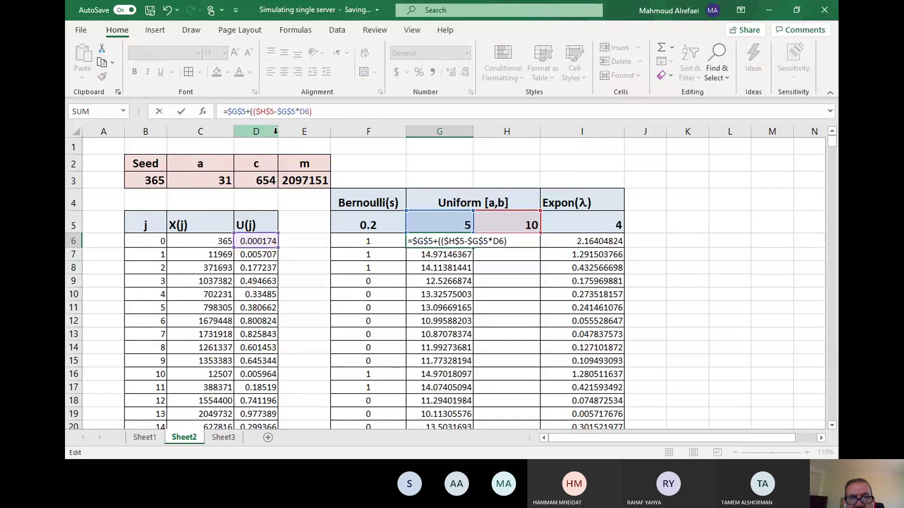
{"action": "left_click", "coordinate": [296, 110]}
{"action": "type", "text": ")"}
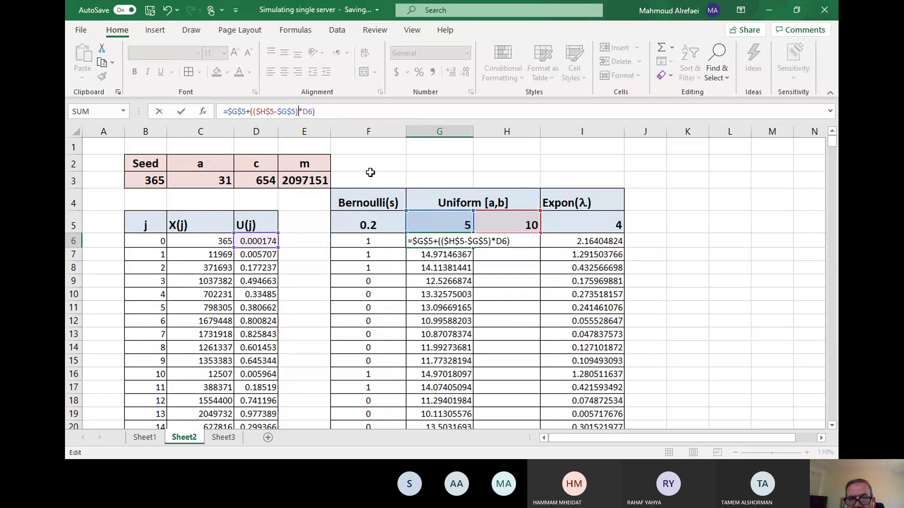
{"action": "key", "text": "Return"}
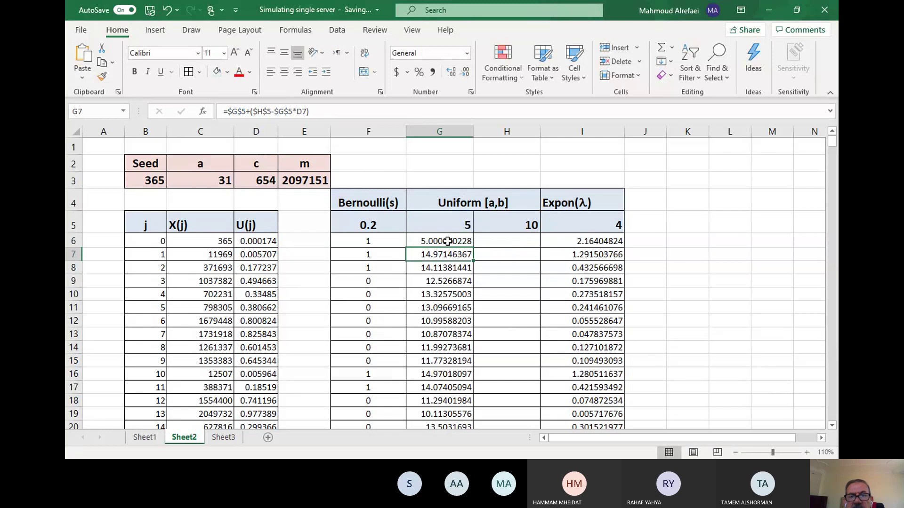
Step: Fill the corrected Uniform formula from G6 down to G506, just above the Average row
{"action": "left_click", "coordinate": [447, 241]}
{"action": "left_click_drag", "start_coordinate": [472, 247], "coordinate": [467, 422]}
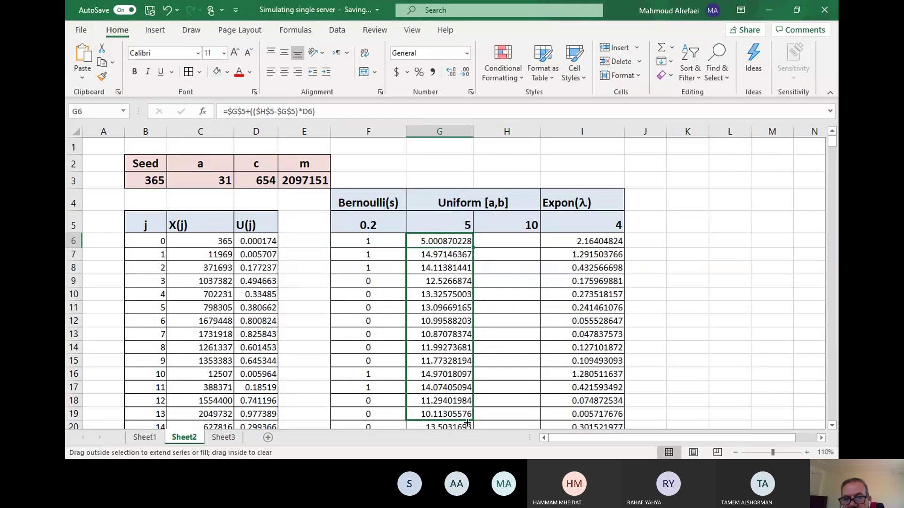
{"action": "left_click_drag", "start_coordinate": [467, 423], "coordinate": [452, 387]}
{"action": "scroll", "coordinate": [449, 381], "scroll_direction": "down", "scroll_amount": 1}
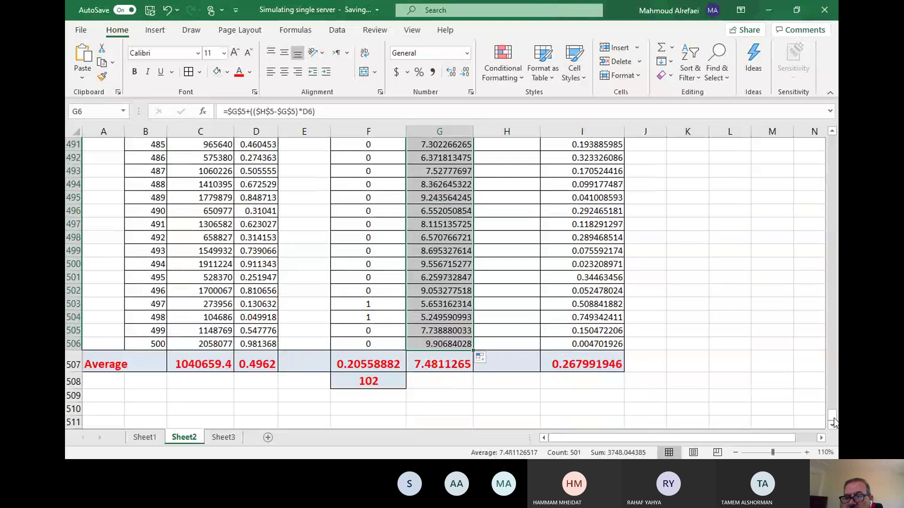
Step: Review the λ value in I5 and the exponential formula =(-1/$I$5)*LN(D6) in I6, including its reference to U(j)
{"action": "left_click_drag", "start_coordinate": [833, 416], "coordinate": [832, 151]}
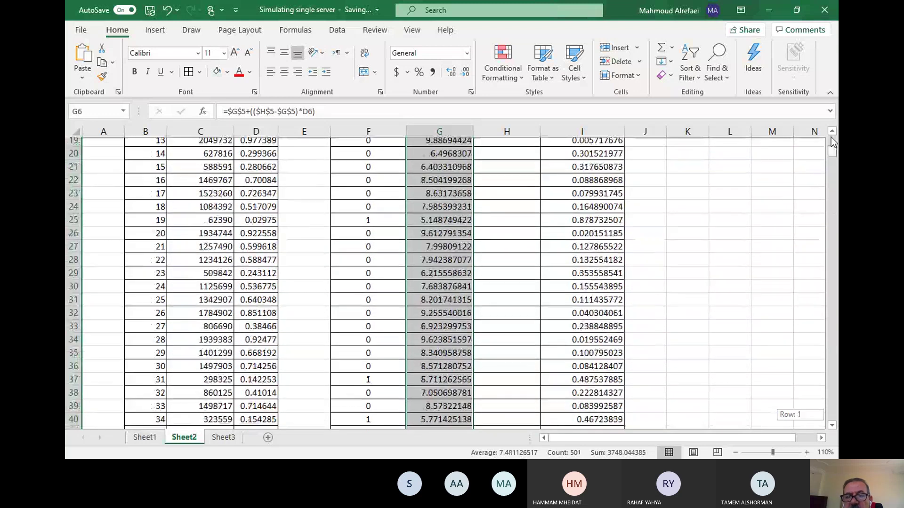
{"action": "scroll", "coordinate": [573, 221], "scroll_direction": "up", "scroll_amount": 6}
{"action": "left_click", "coordinate": [573, 221]}
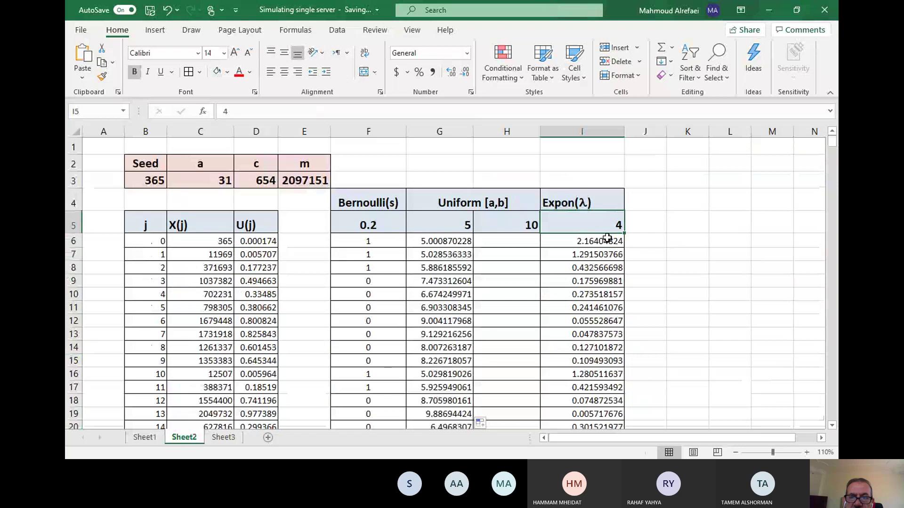
{"action": "left_click", "coordinate": [607, 240]}
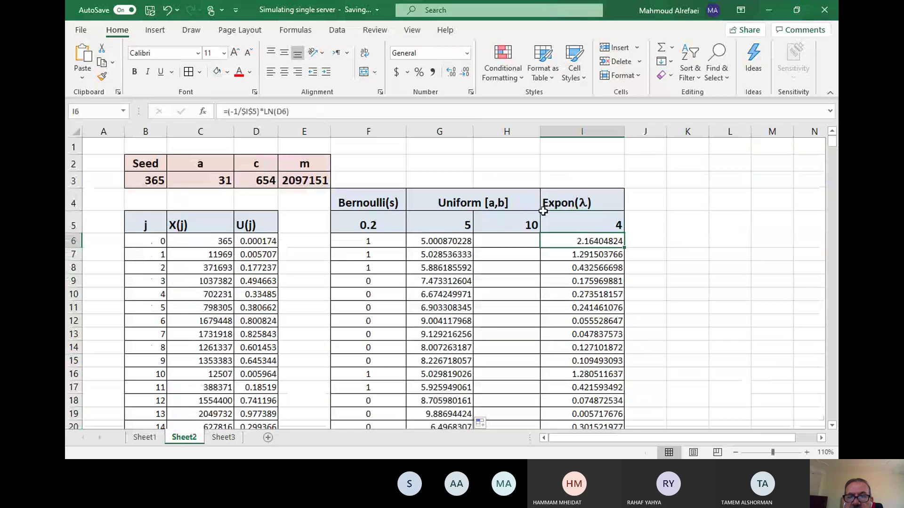
{"action": "double_click", "coordinate": [605, 241]}
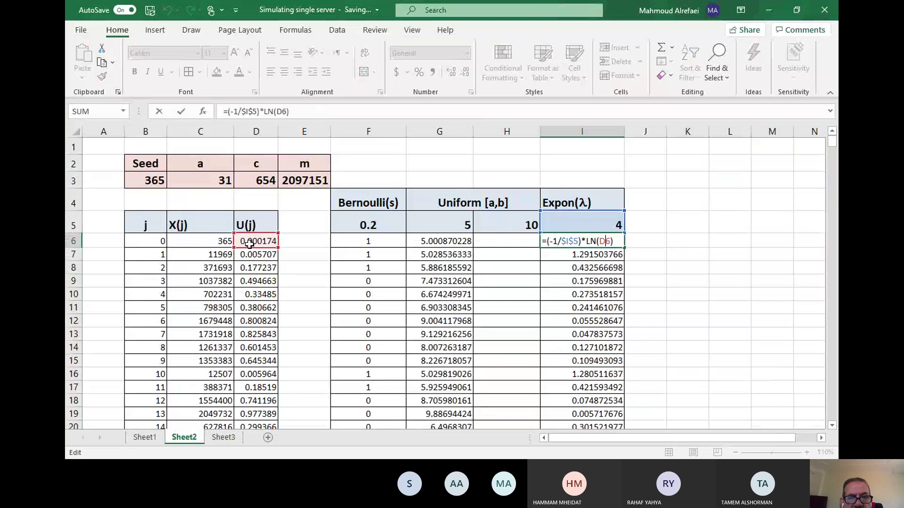
{"action": "key", "text": "Return"}
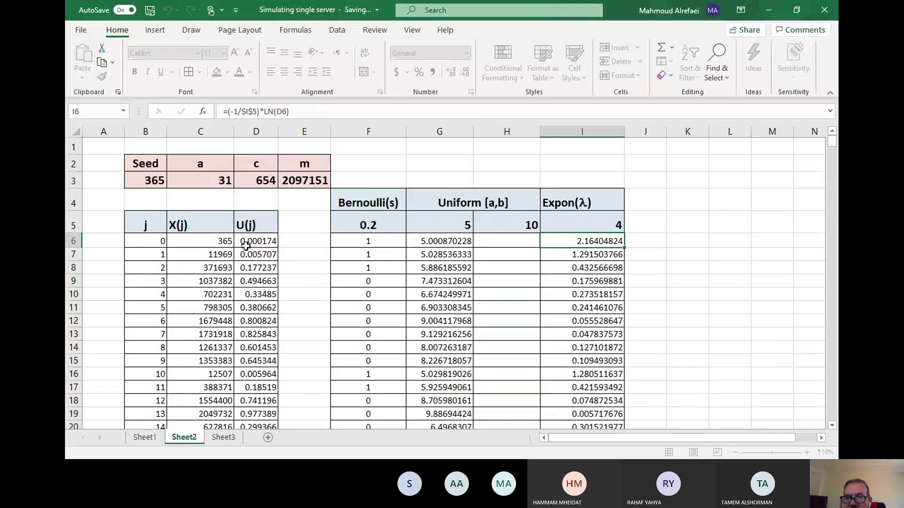
Step: Fill the exponential formula from I6 down to I506 and check the AVERAGE formula of that column in I507
{"action": "left_click", "coordinate": [605, 240]}
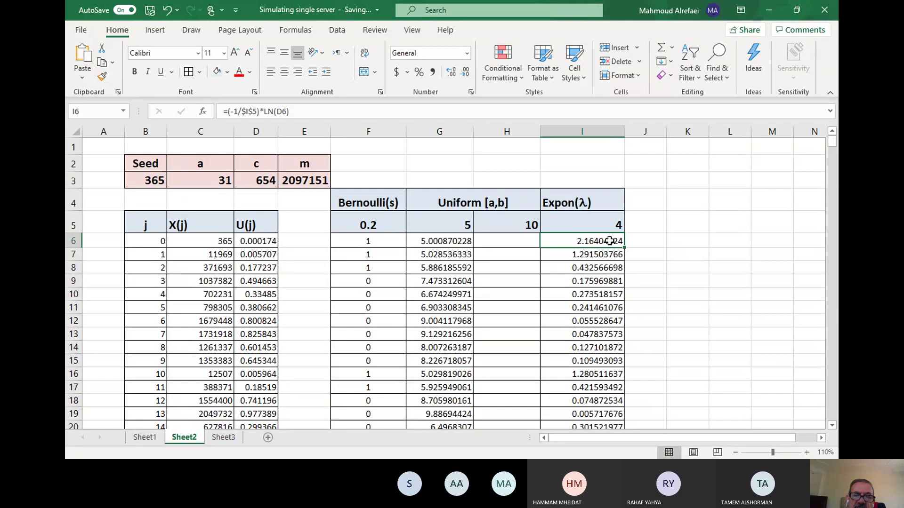
{"action": "left_click_drag", "start_coordinate": [625, 248], "coordinate": [622, 449]}
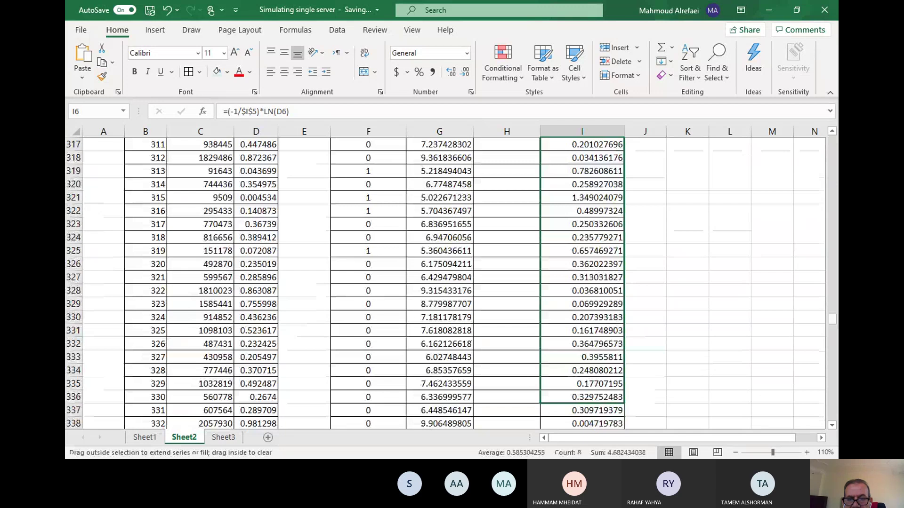
{"action": "left_click_drag", "start_coordinate": [621, 449], "coordinate": [622, 372]}
{"action": "left_click", "coordinate": [622, 395]}
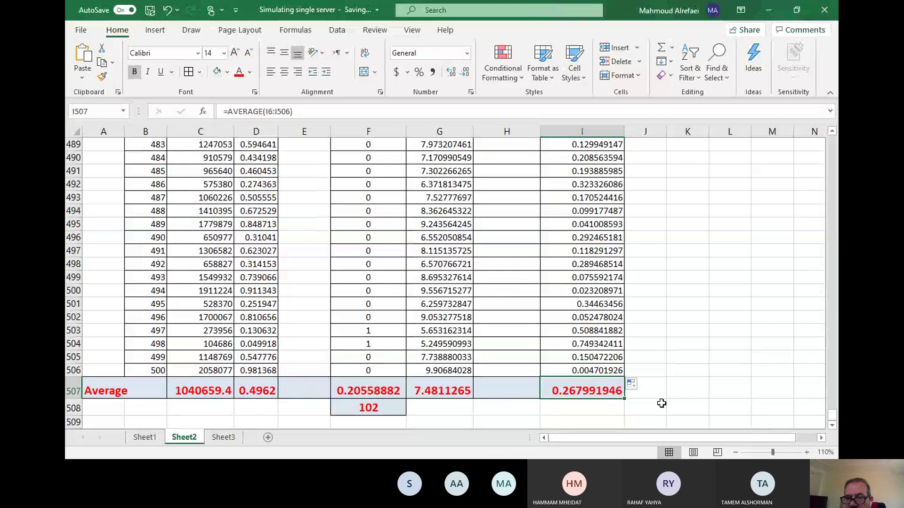
{"action": "left_click_drag", "start_coordinate": [833, 417], "coordinate": [833, 141]}
{"action": "left_click", "coordinate": [584, 241]}
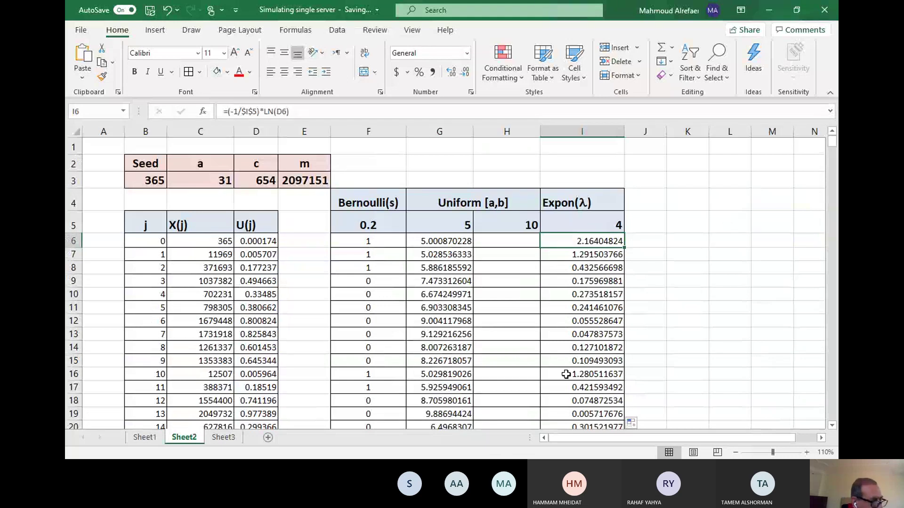
{"action": "left_click", "coordinate": [660, 371]}
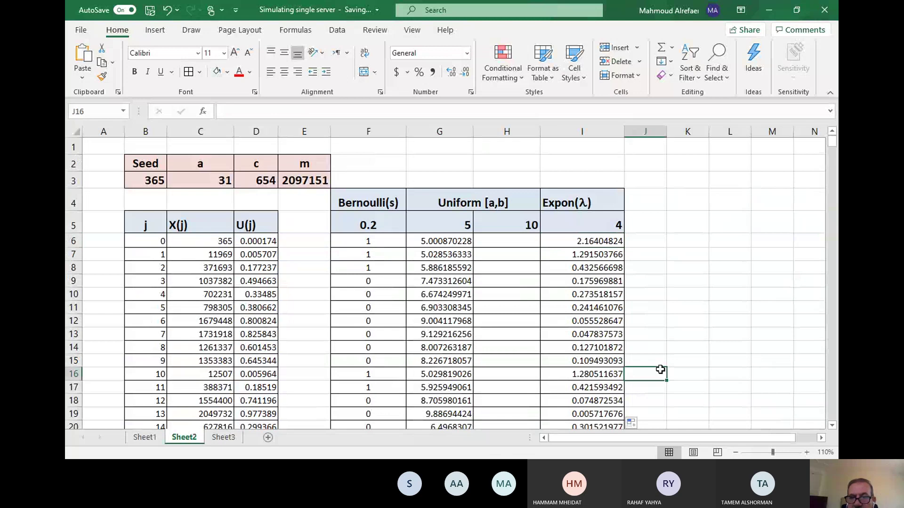
{"action": "left_click", "coordinate": [638, 200]}
{"action": "left_click", "coordinate": [649, 180]}
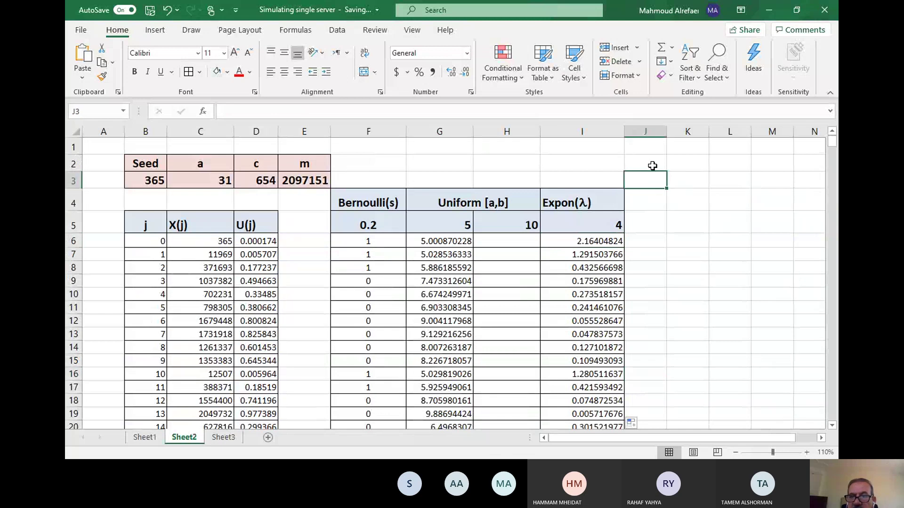
{"action": "left_click", "coordinate": [651, 164]}
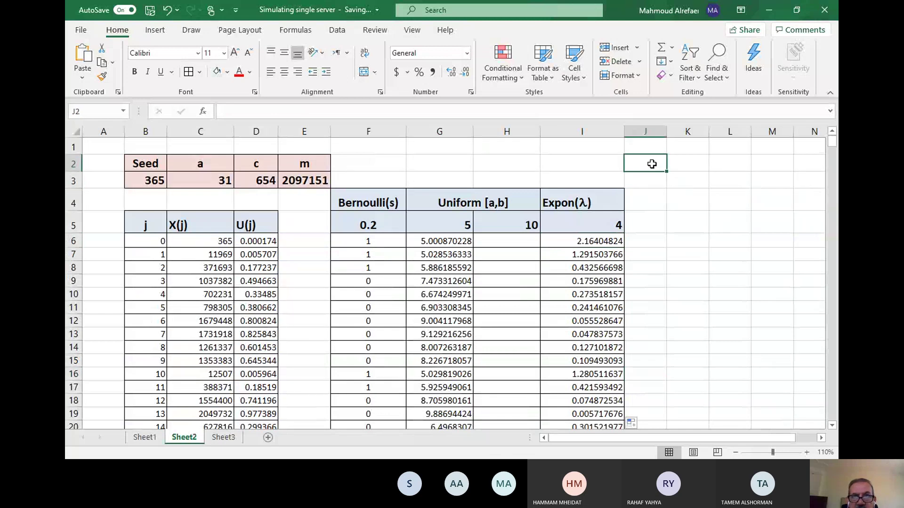